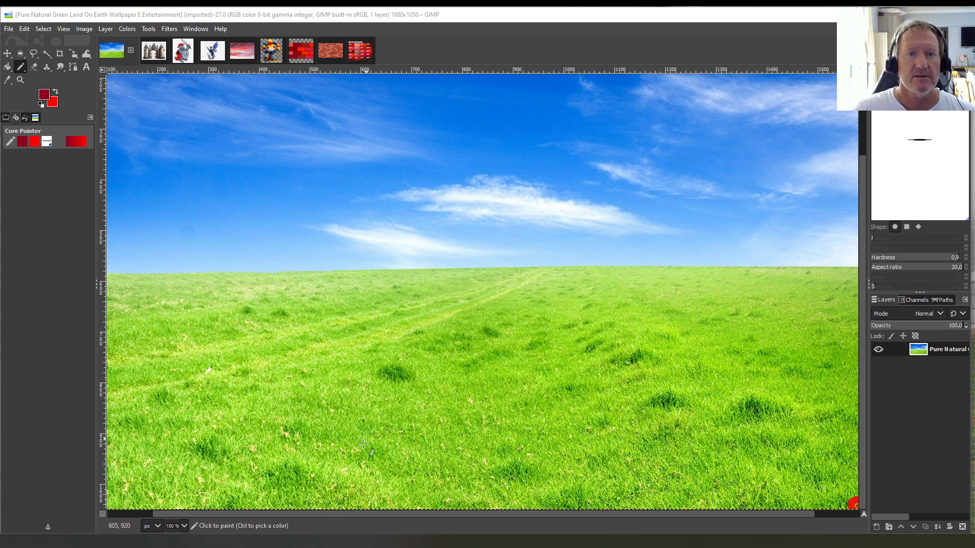
# Step: Compare the red brick texture image with the green landscape wallpaper
pyautogui.click(300, 50)
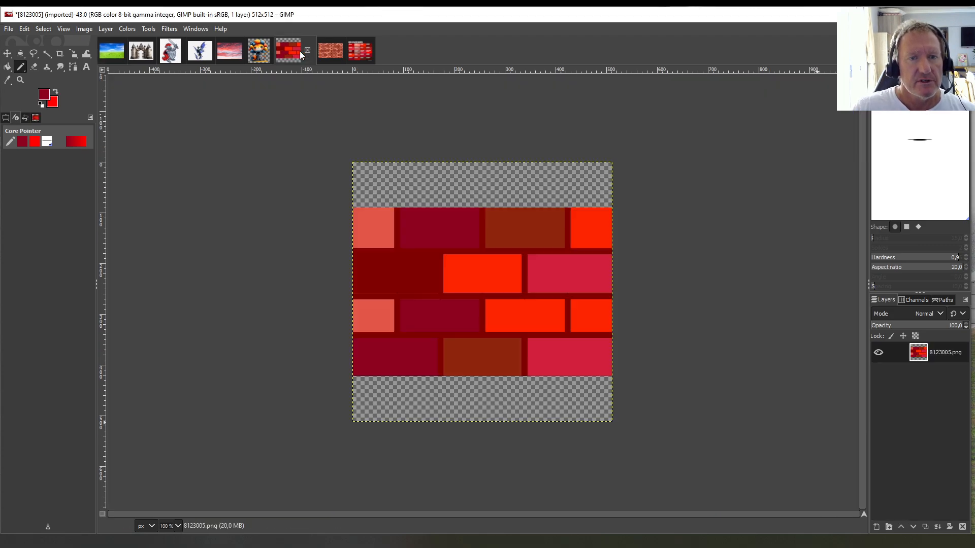
pyautogui.click(112, 51)
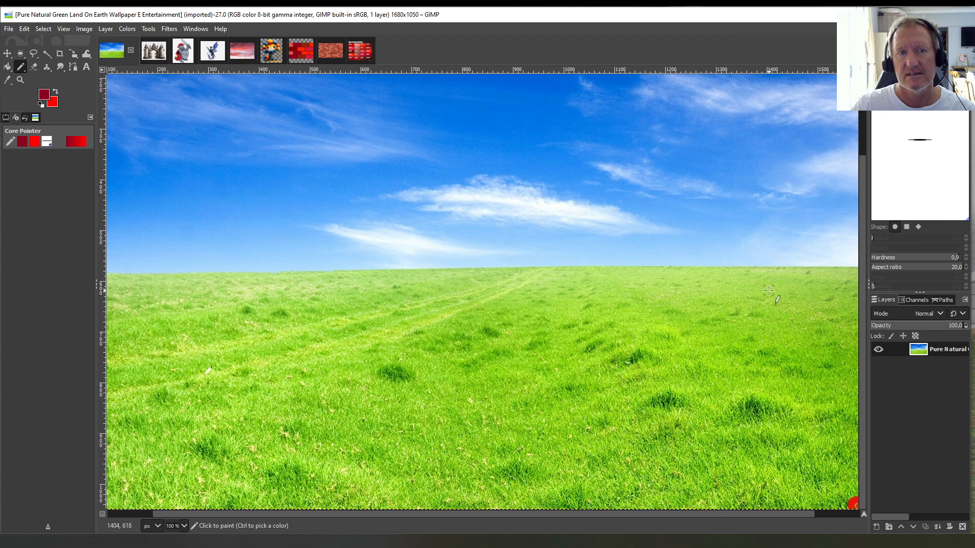
pyautogui.click(302, 54)
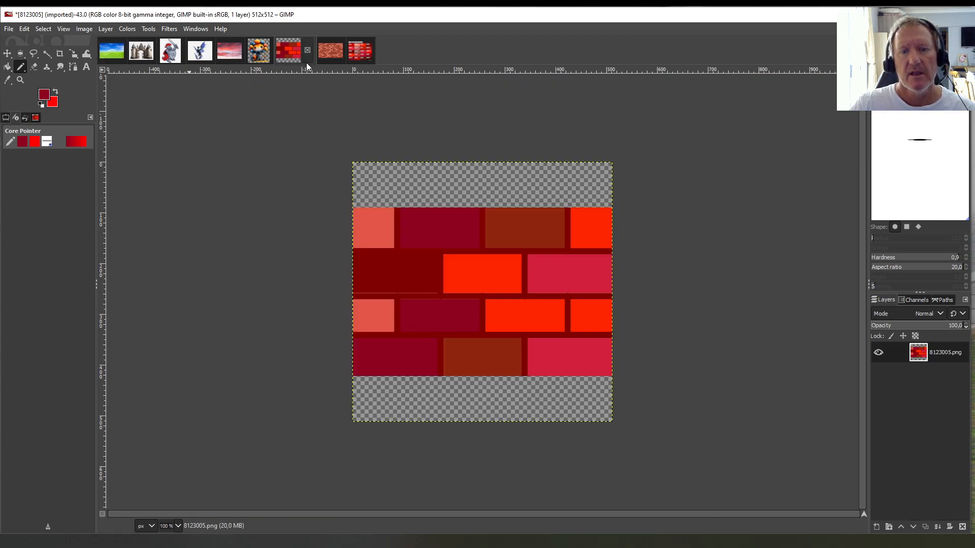
pyautogui.click(112, 51)
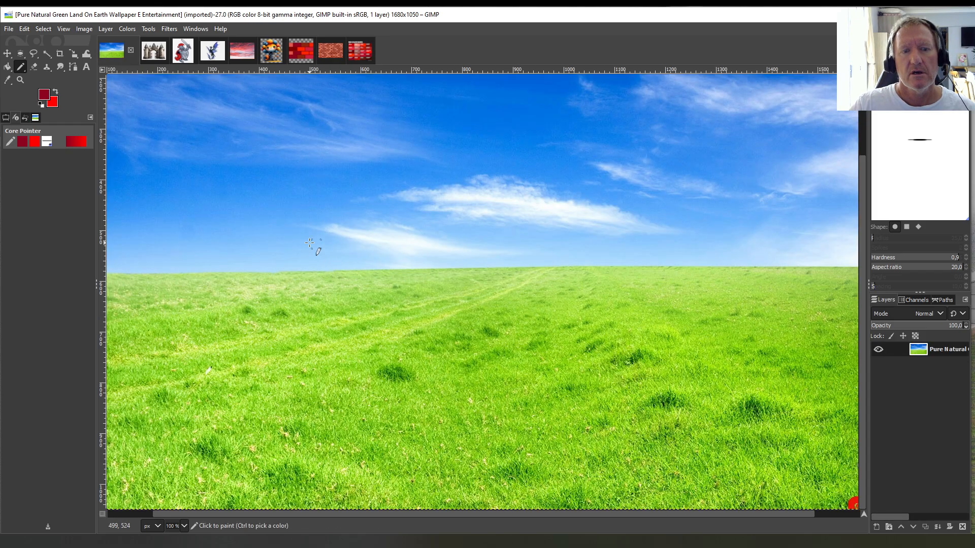
pyautogui.click(309, 55)
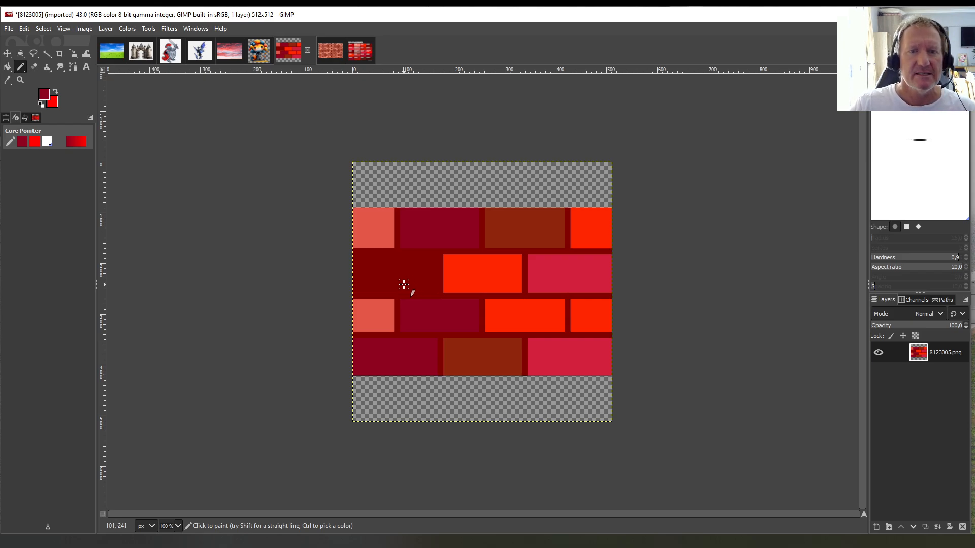
pyautogui.click(122, 55)
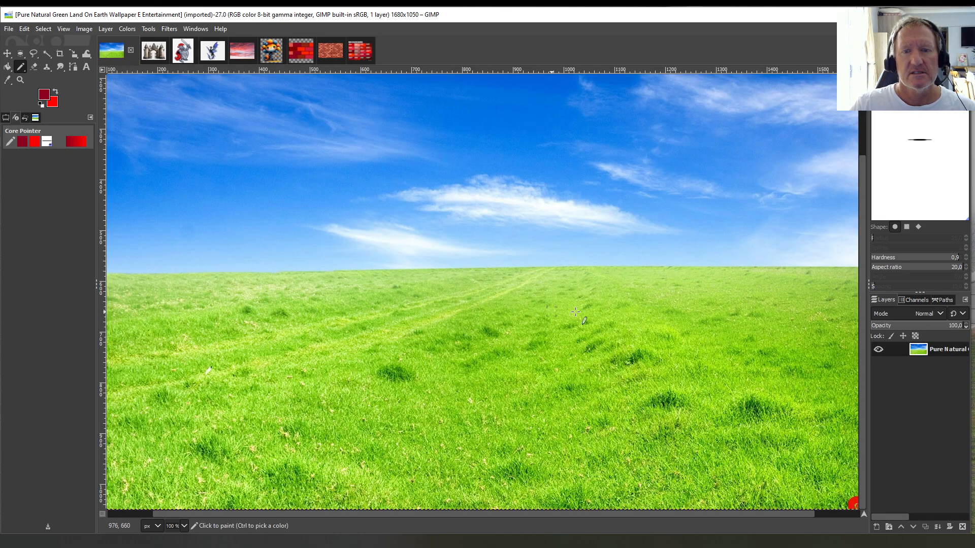
# Step: Crop the layer of the red brick image to its four brick rows, cutting off the transparent bands above and below
pyautogui.click(305, 57)
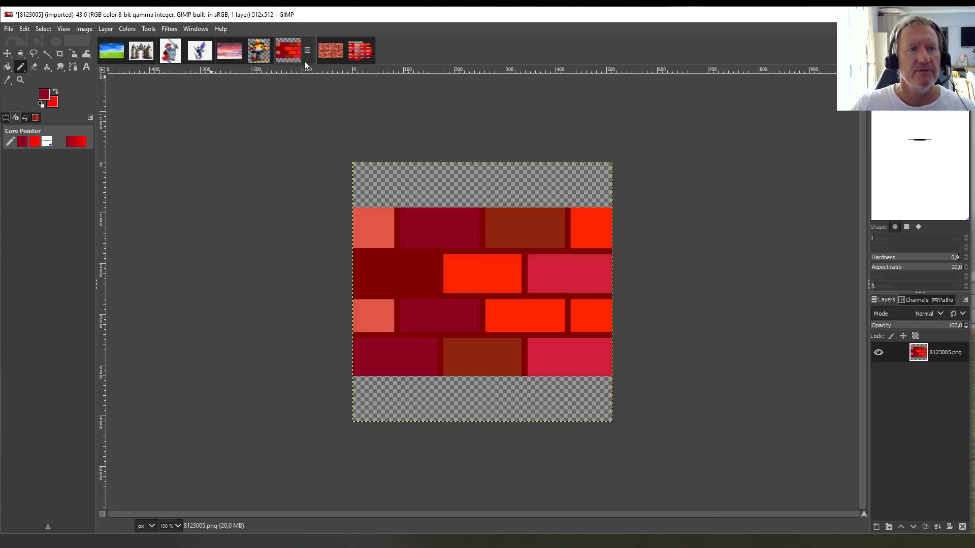
pyautogui.click(59, 53)
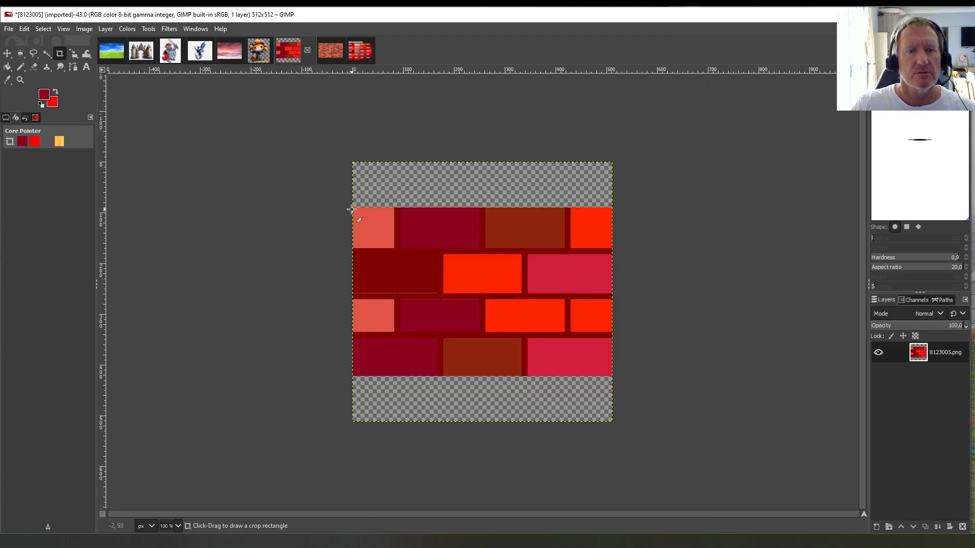
pyautogui.moveTo(352, 207); pyautogui.dragTo(362, 349)
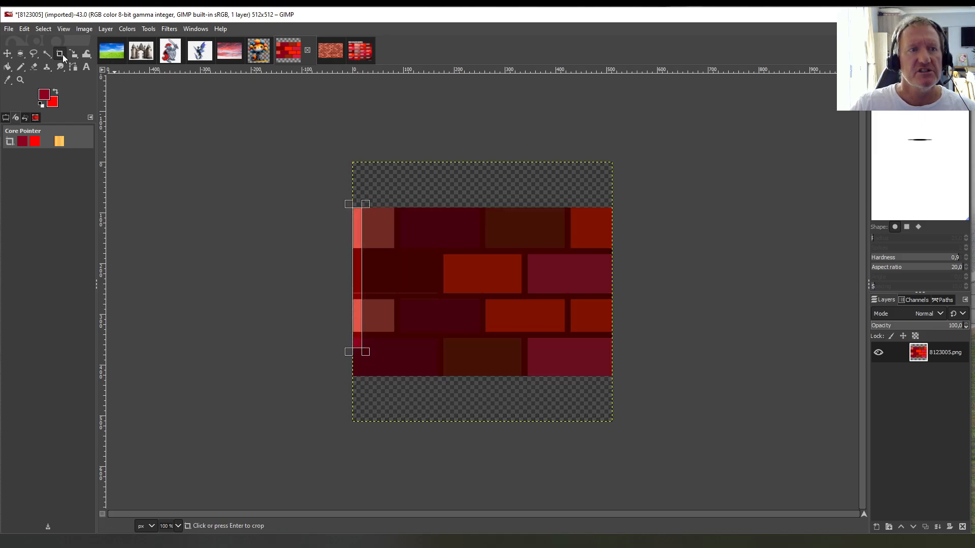
pyautogui.click(294, 176)
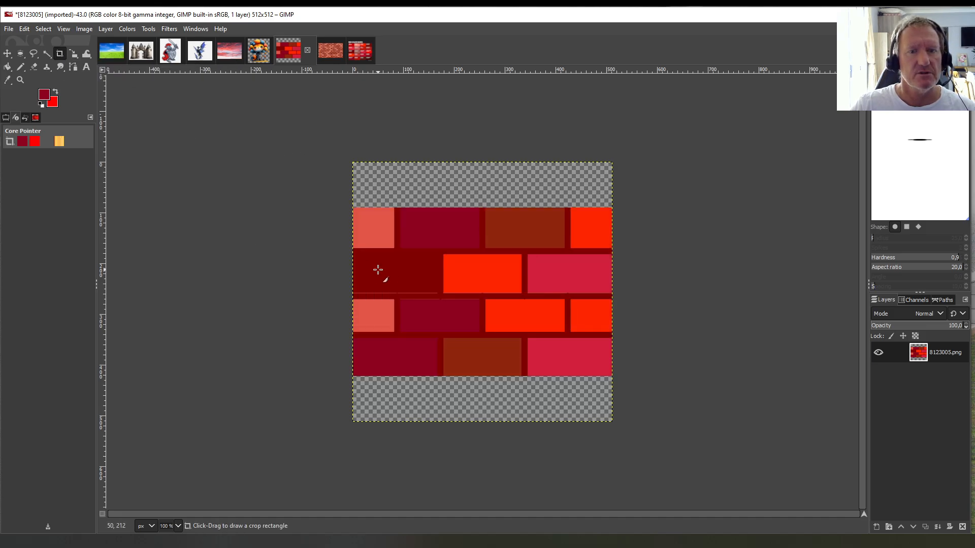
pyautogui.moveTo(353, 207); pyautogui.dragTo(612, 377)
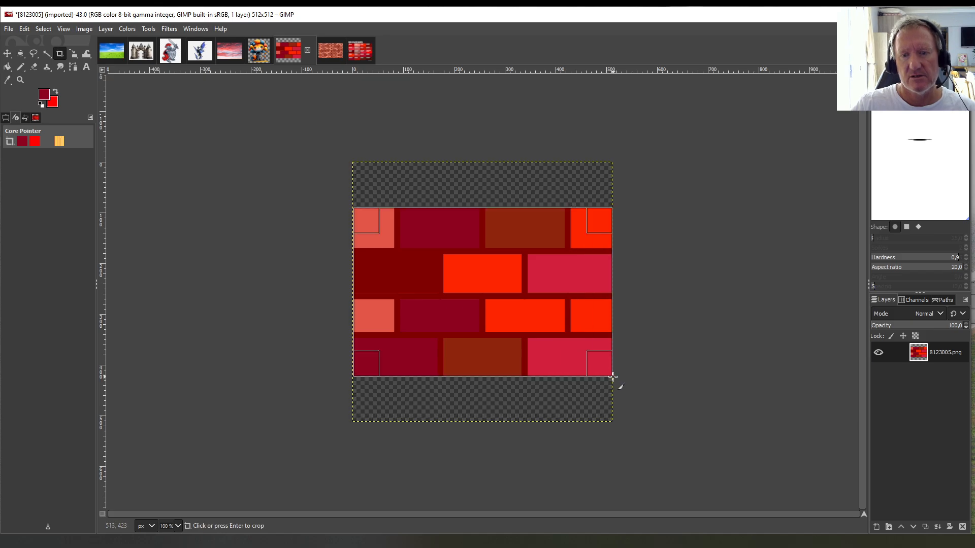
pyautogui.click(418, 239)
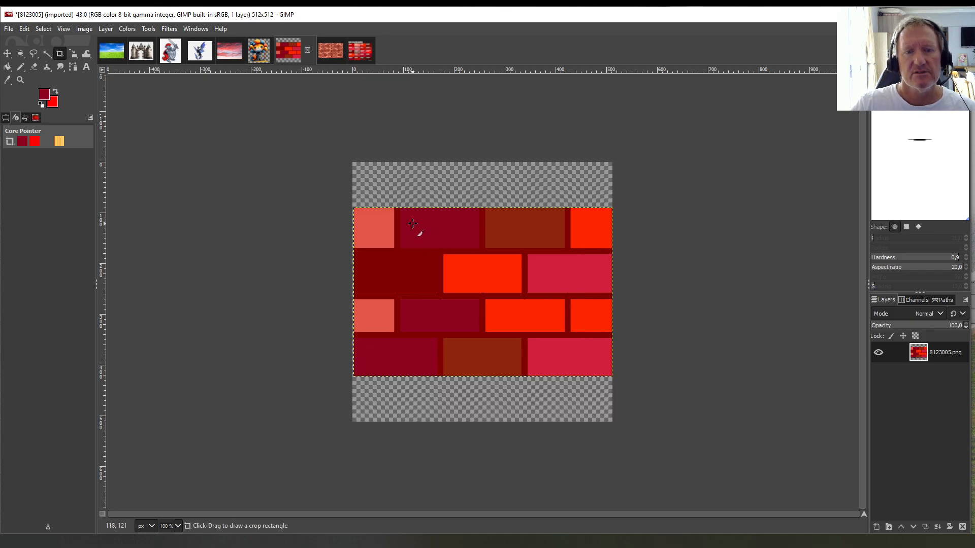
# Step: Copy the cropped four-row brick layer and paste it into the green landscape image
pyautogui.click(28, 29)
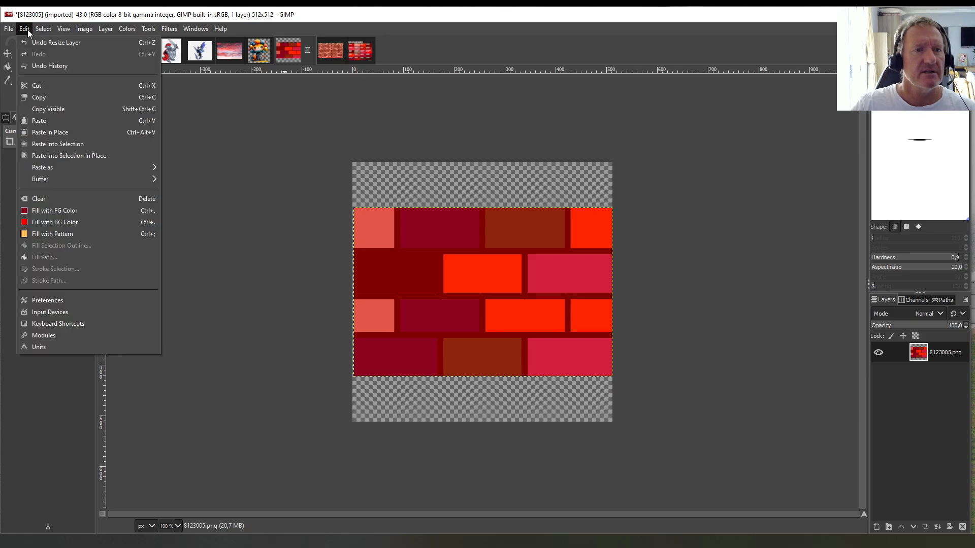
pyautogui.click(44, 99)
pyautogui.click(117, 58)
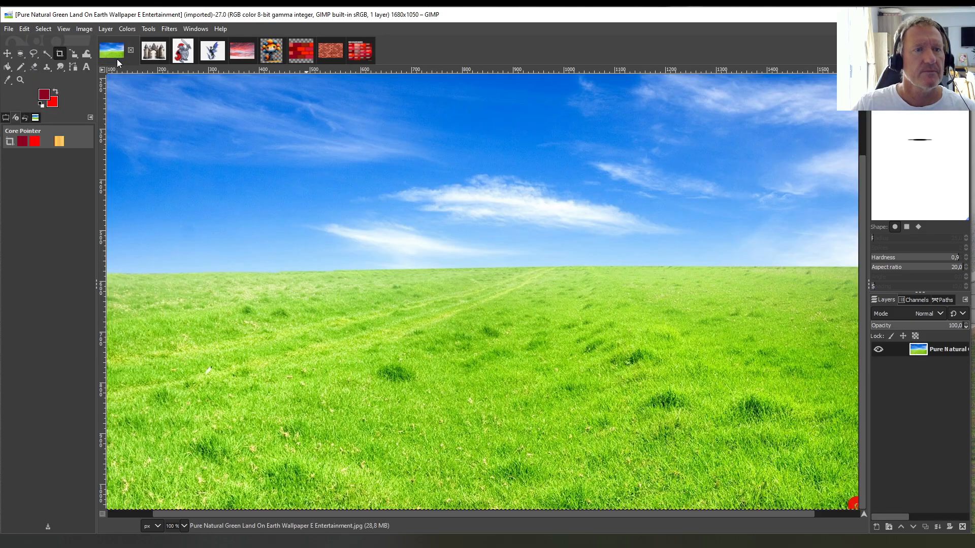
pyautogui.click(25, 29)
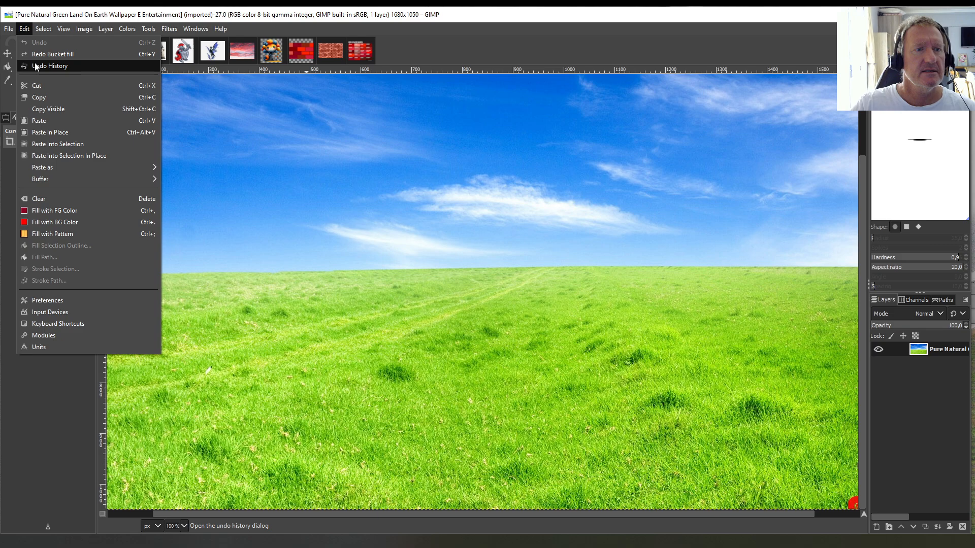
pyautogui.click(43, 120)
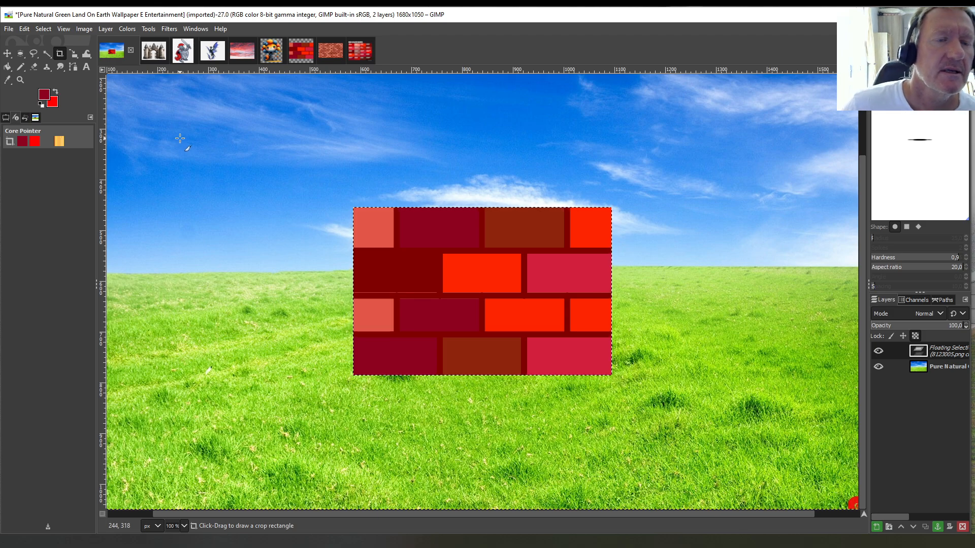
# Step: Move the pasted bricks with the Scale tool to the left part of the landscape, with their lower edge on the horizon
pyautogui.click(148, 29)
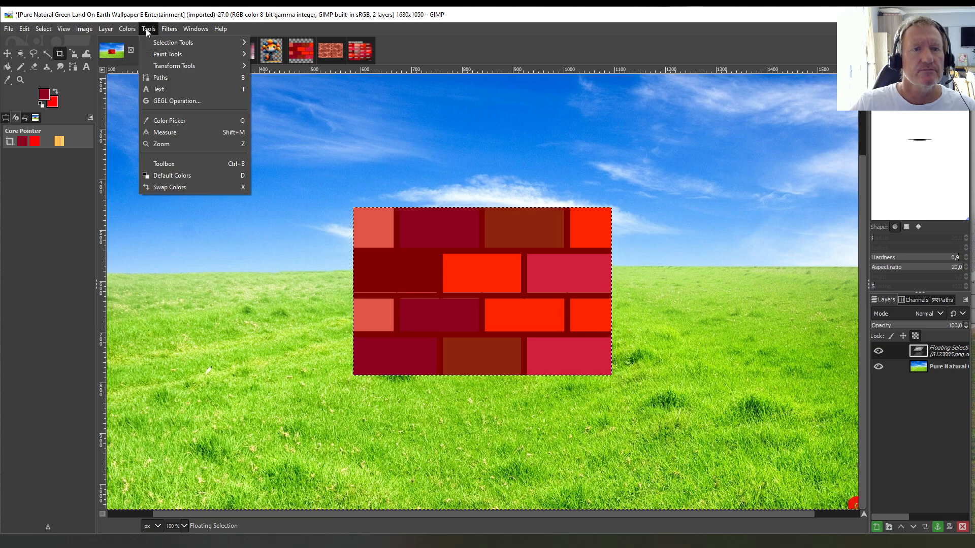
pyautogui.moveTo(195, 65)
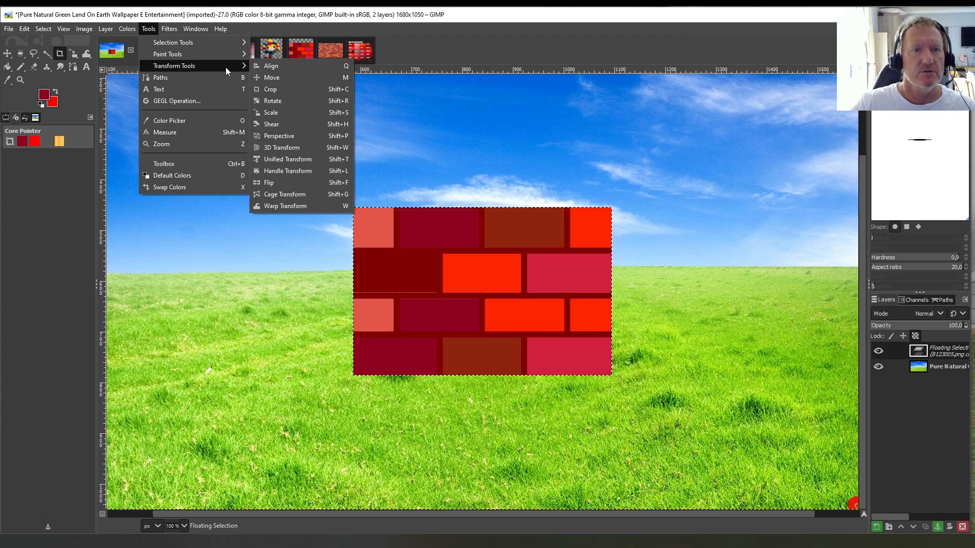
pyautogui.click(273, 113)
pyautogui.click(441, 290)
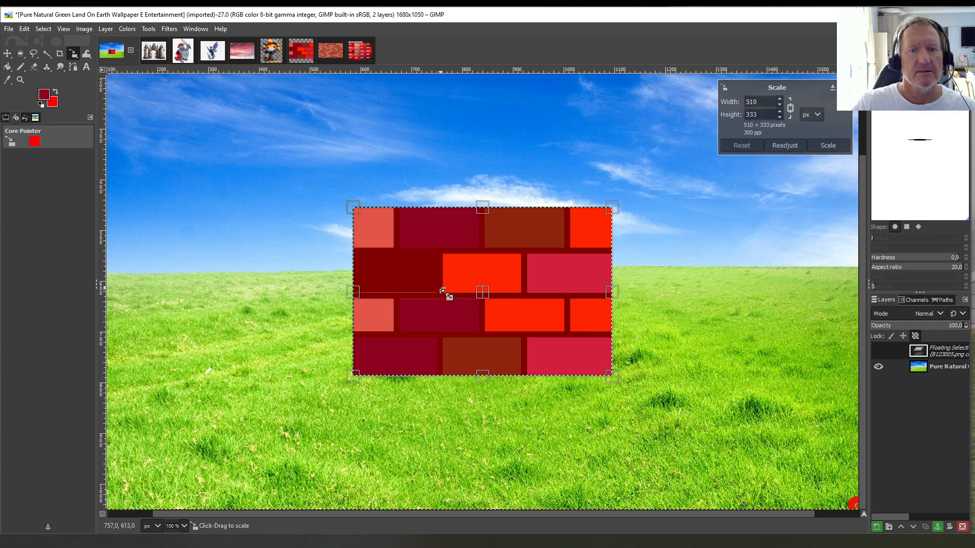
pyautogui.moveTo(476, 293); pyautogui.dragTo(250, 200)
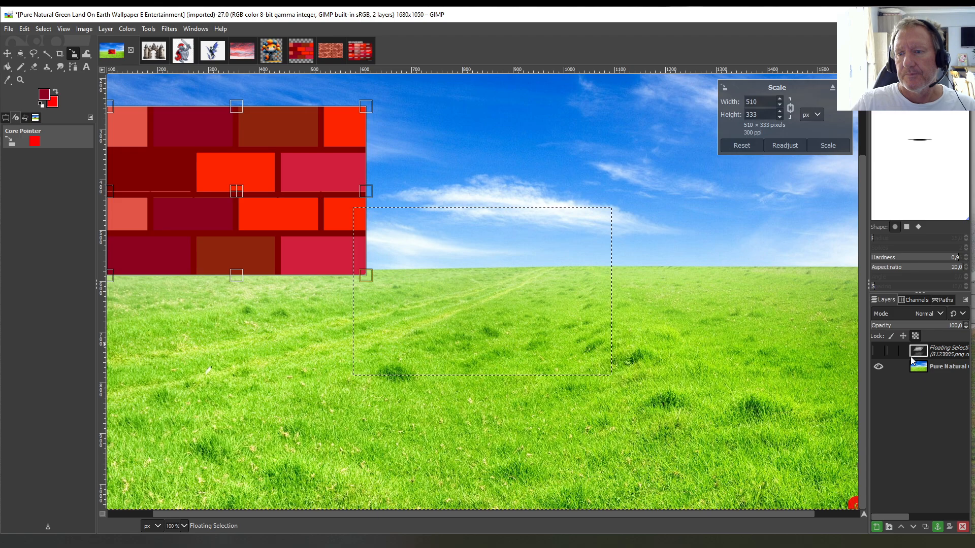
pyautogui.click(7, 67)
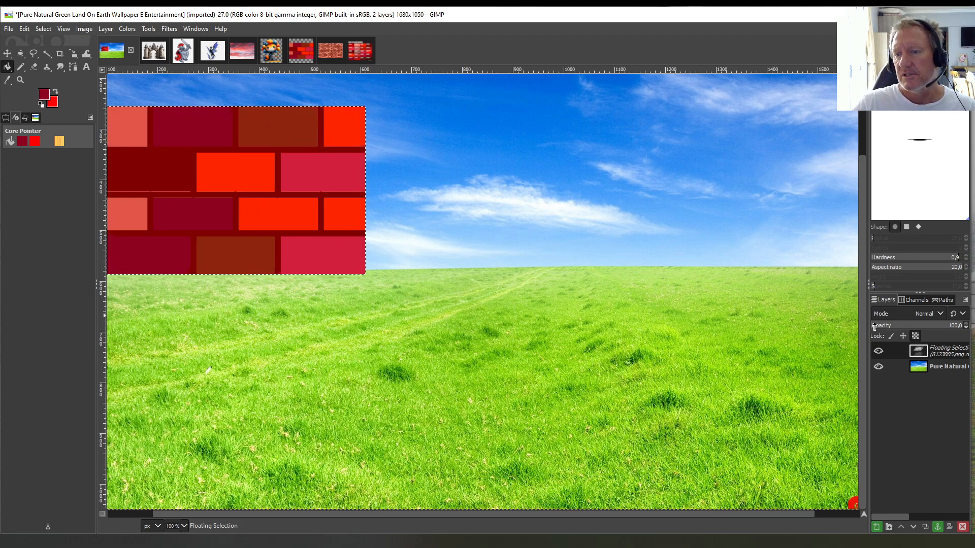
# Step: Anchor the floating brick selection onto the landscape layer
pyautogui.rightClick(926, 351)
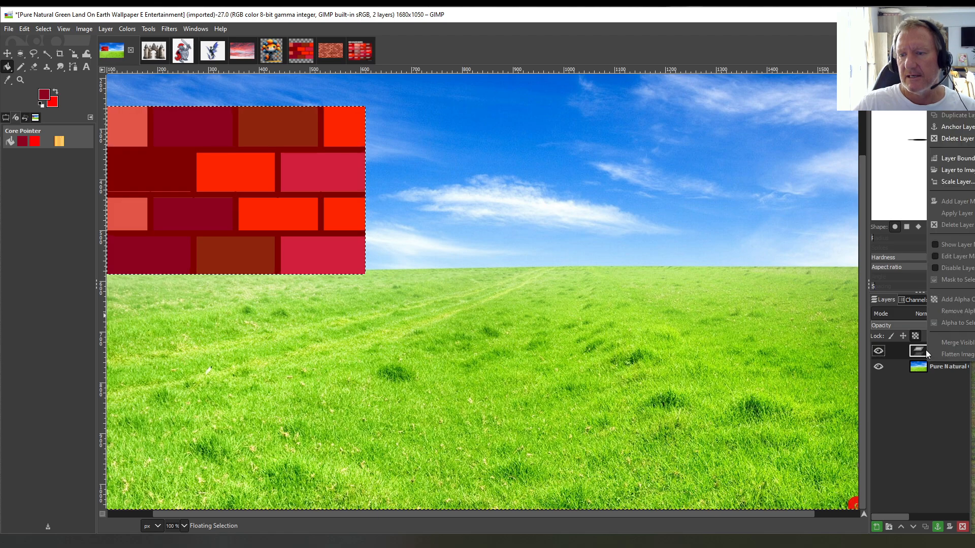
pyautogui.click(951, 126)
pyautogui.scroll(3, 507, 283)
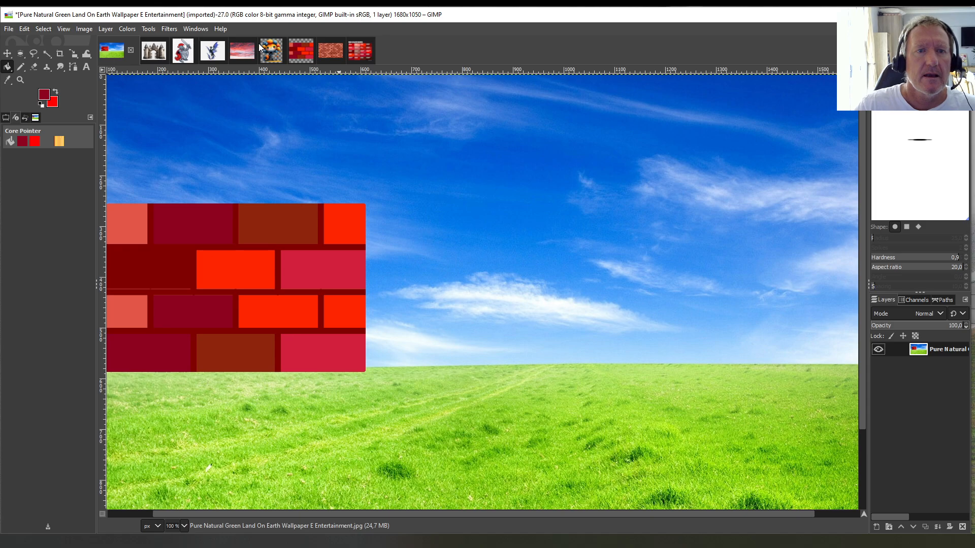
# Step: Return to the red brick image and undo its layer crop
pyautogui.click(295, 50)
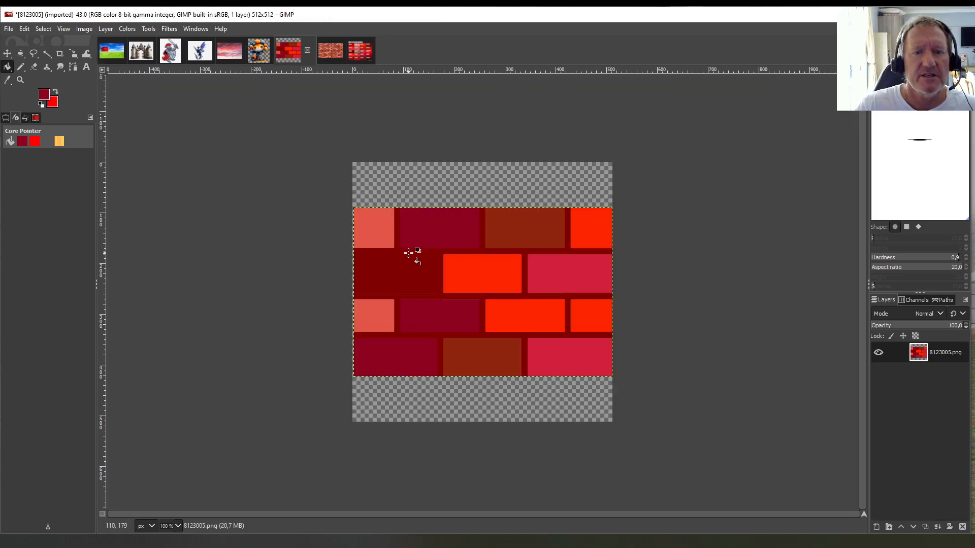
pyautogui.click(113, 50)
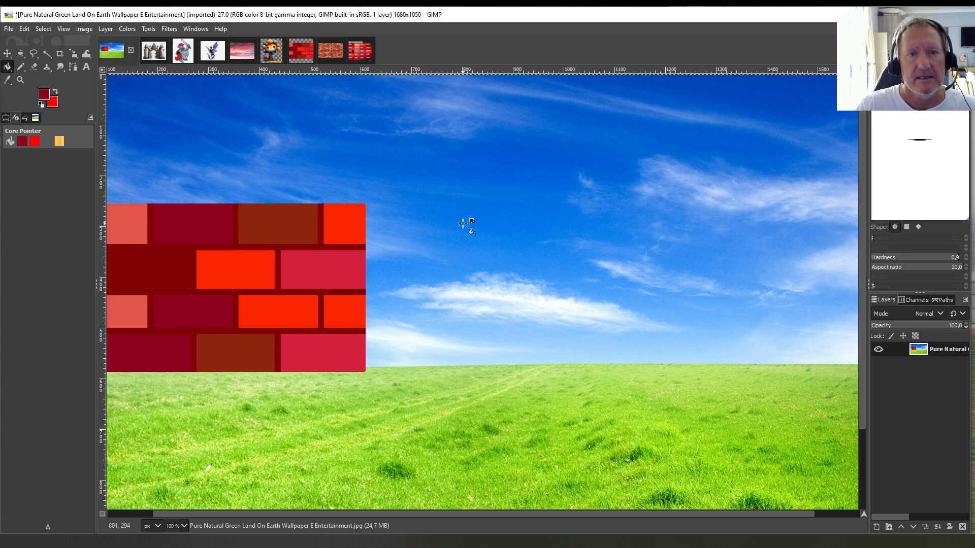
pyautogui.click(308, 51)
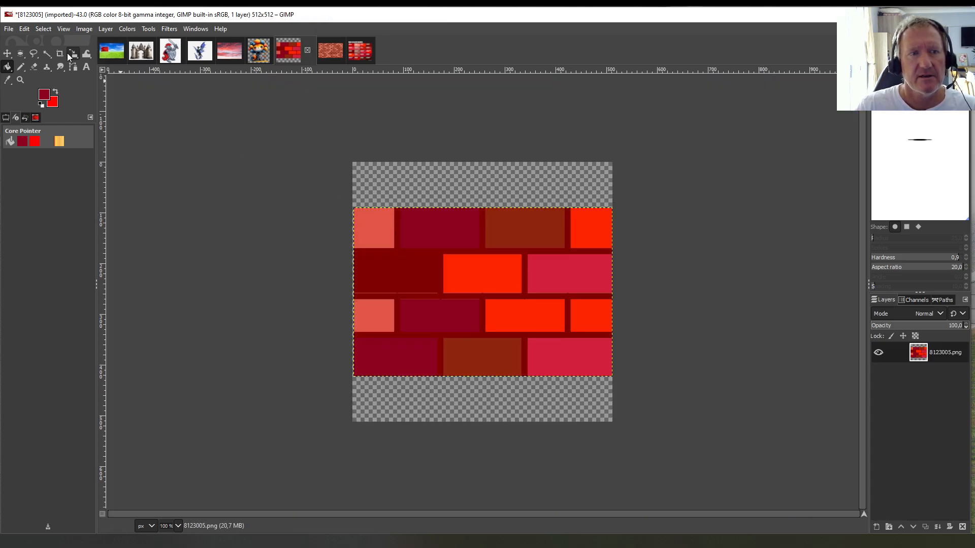
pyautogui.click(24, 29)
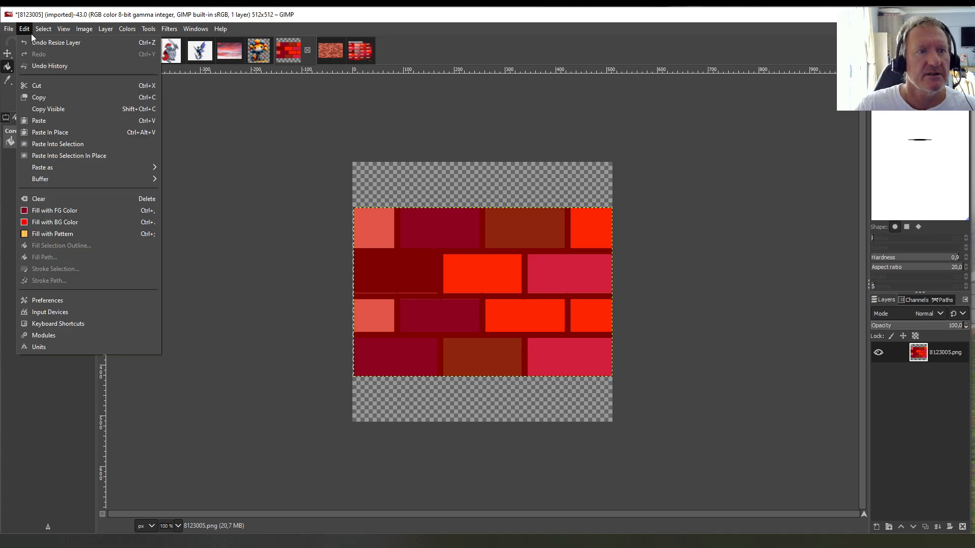
pyautogui.click(34, 40)
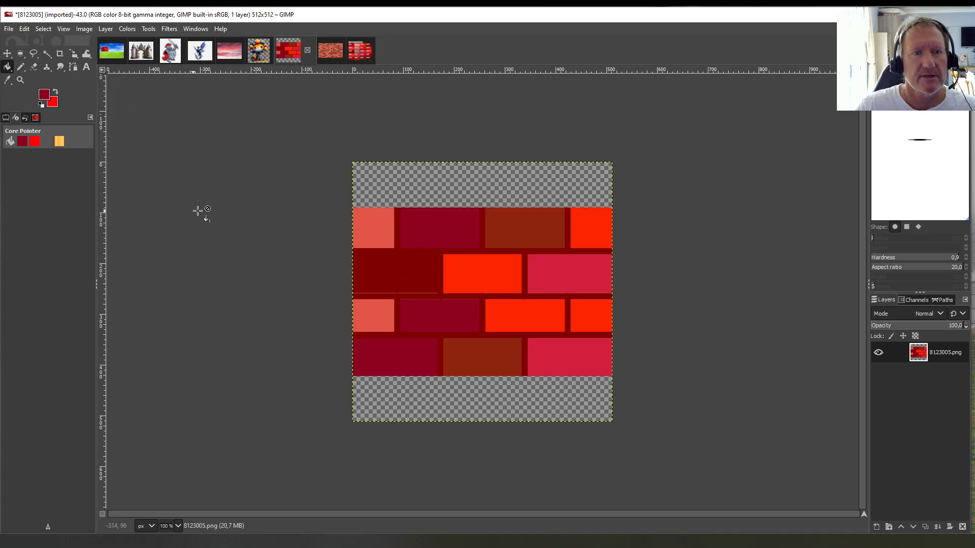
# Step: Crop the brick image's layer to its upper two brick rows at full width
pyautogui.click(62, 53)
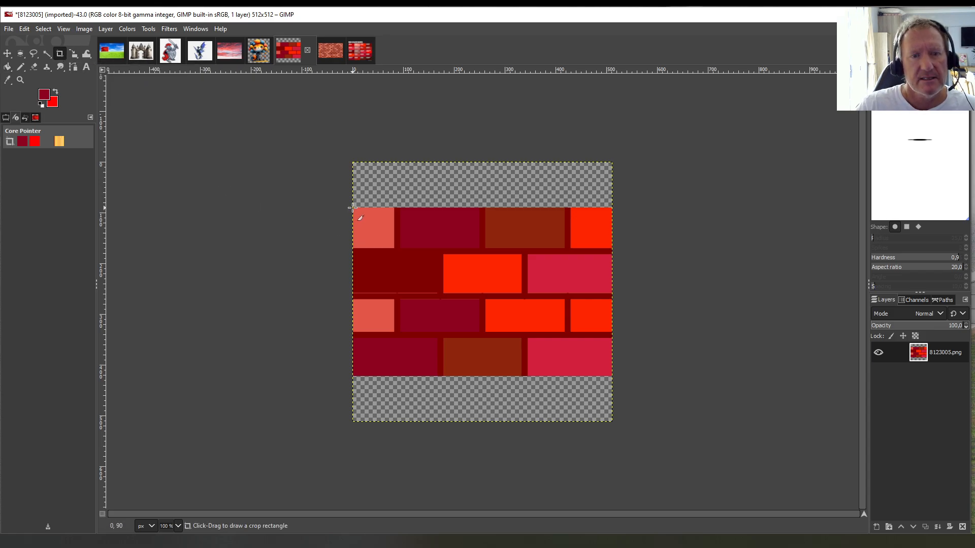
pyautogui.moveTo(352, 207); pyautogui.dragTo(612, 294)
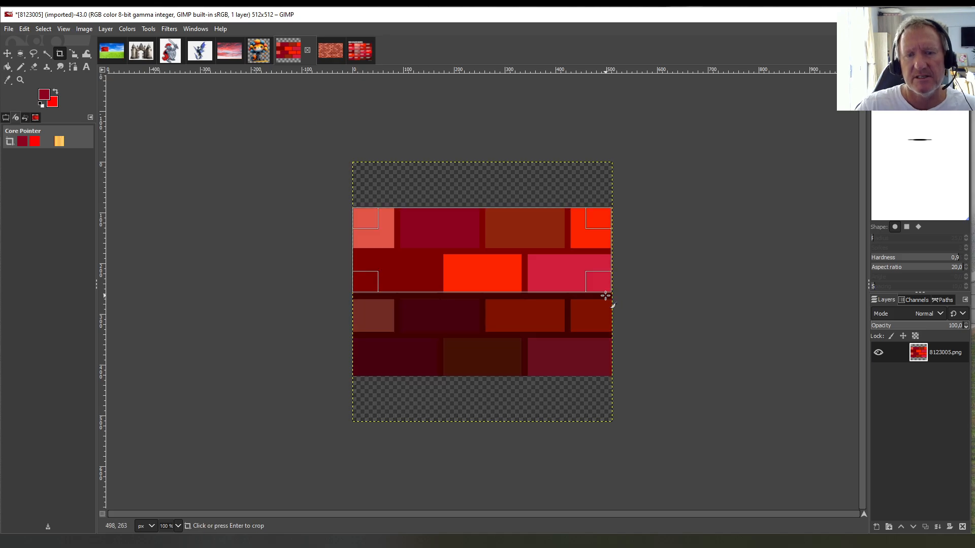
pyautogui.click(472, 250)
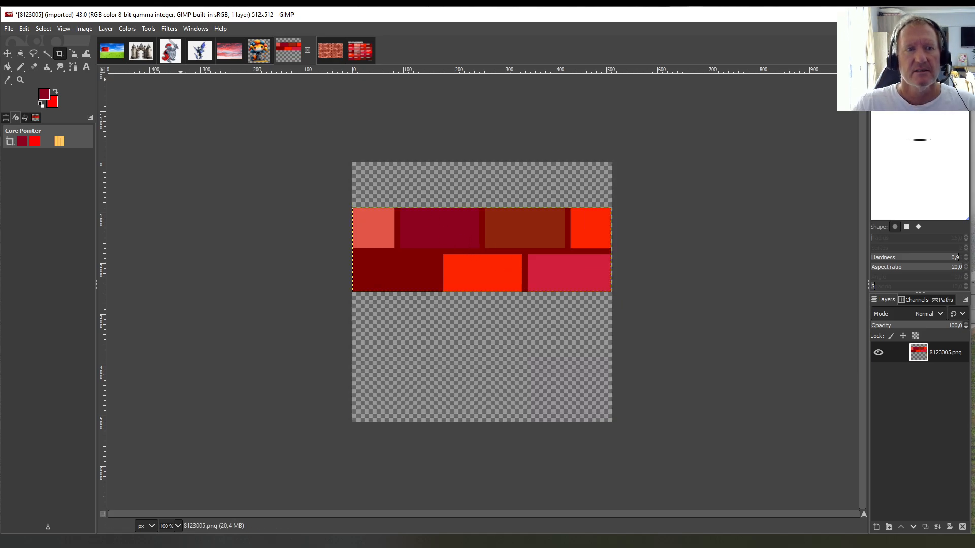
# Step: Copy the two-row brick strip and paste it into the landscape image as a floating selection
pyautogui.click(25, 30)
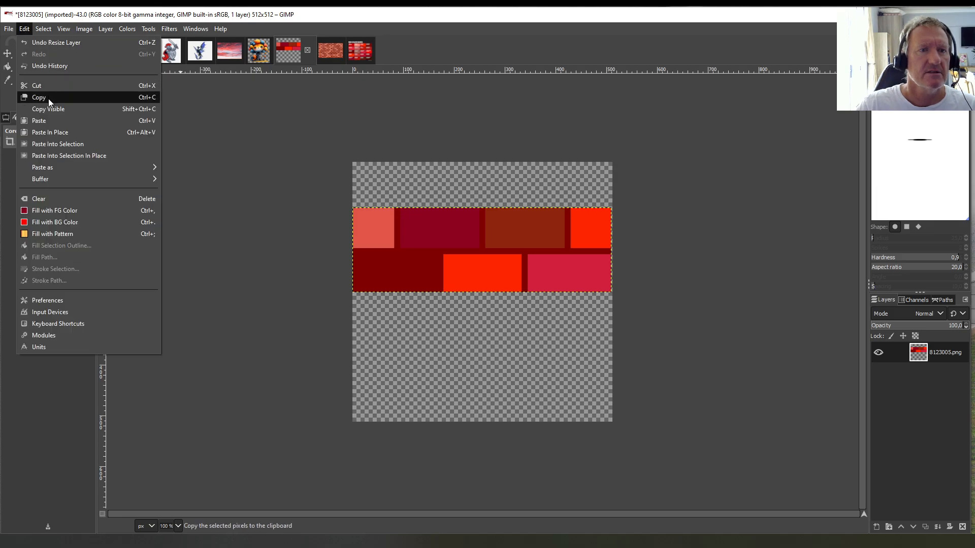
pyautogui.click(48, 99)
pyautogui.click(115, 53)
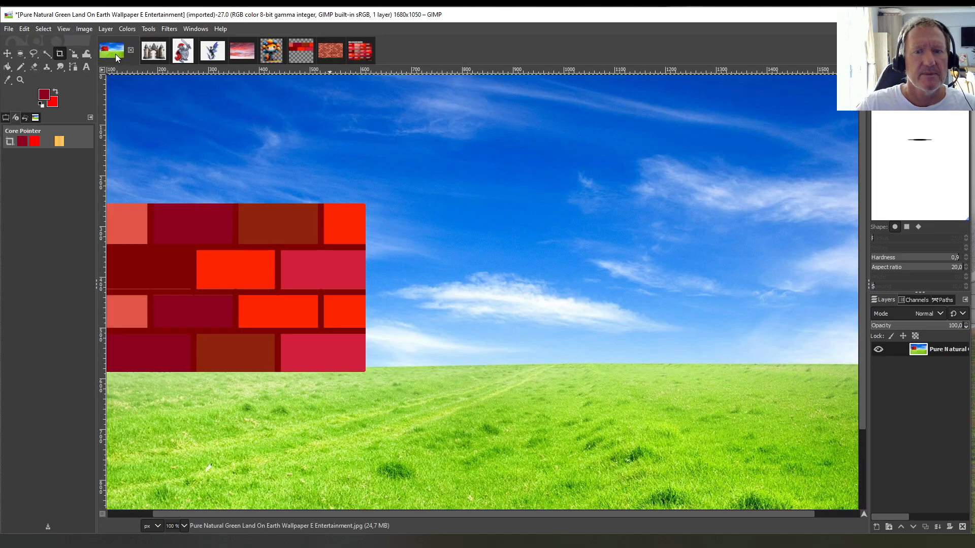
pyautogui.click(26, 28)
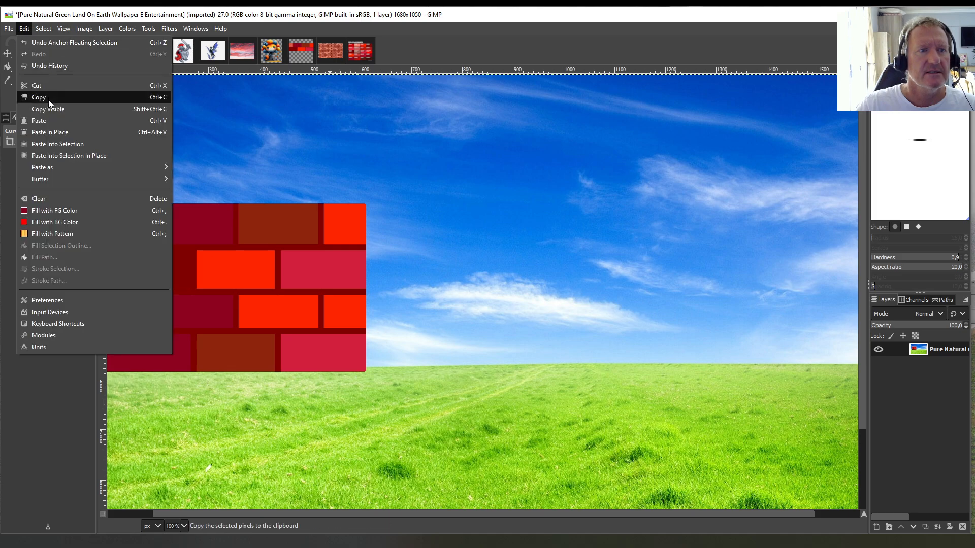
pyautogui.click(48, 118)
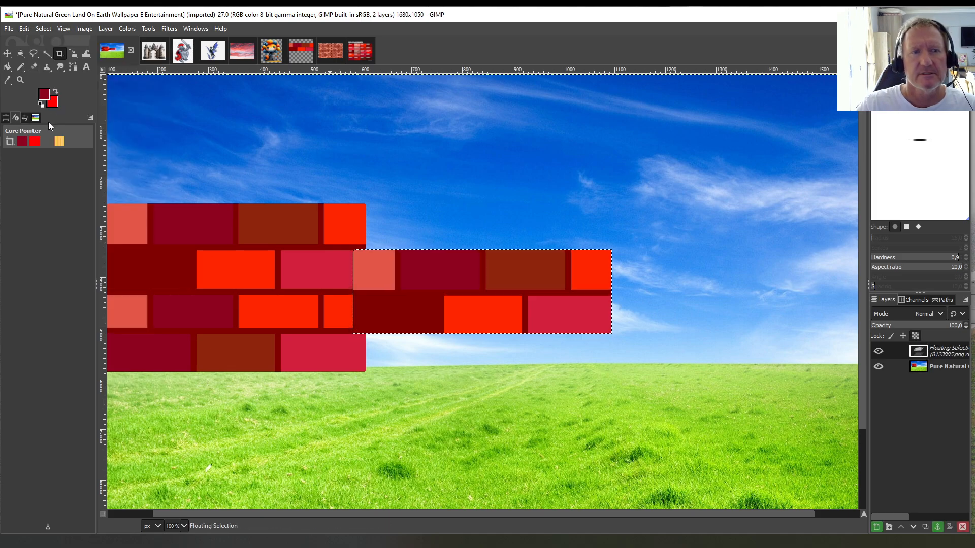
# Step: Move the floating two-row brick strip flush against the existing wall's right edge, just above the grass, and anchor it
pyautogui.click(147, 29)
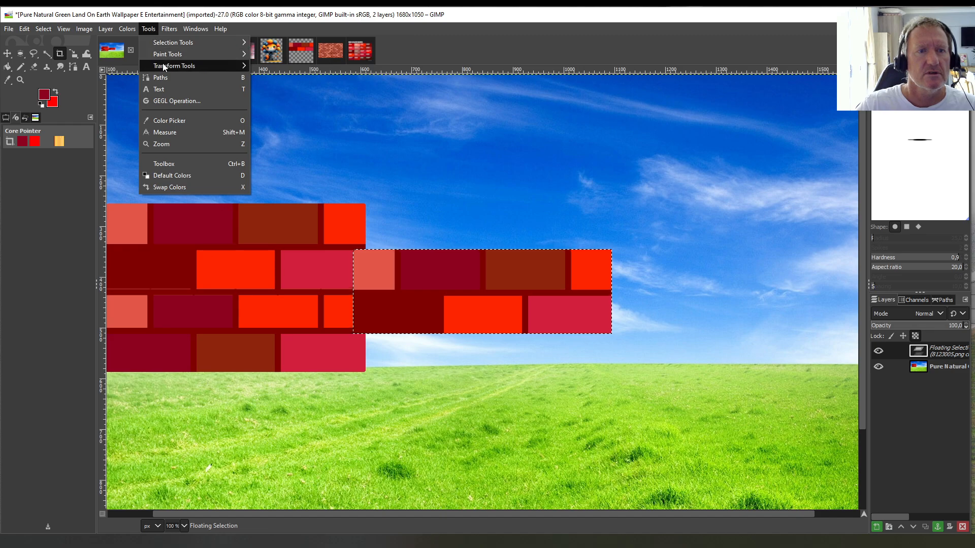
pyautogui.moveTo(163, 65)
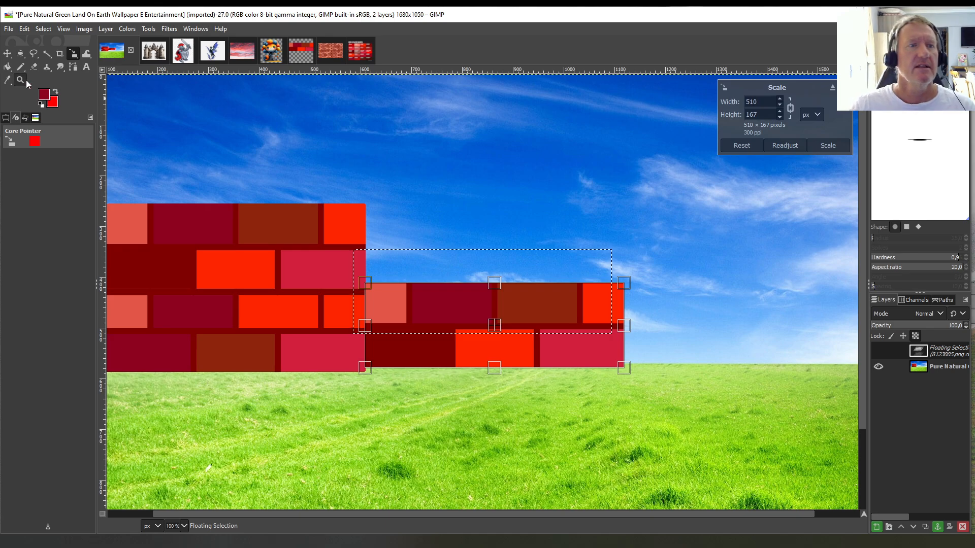
pyautogui.click(8, 68)
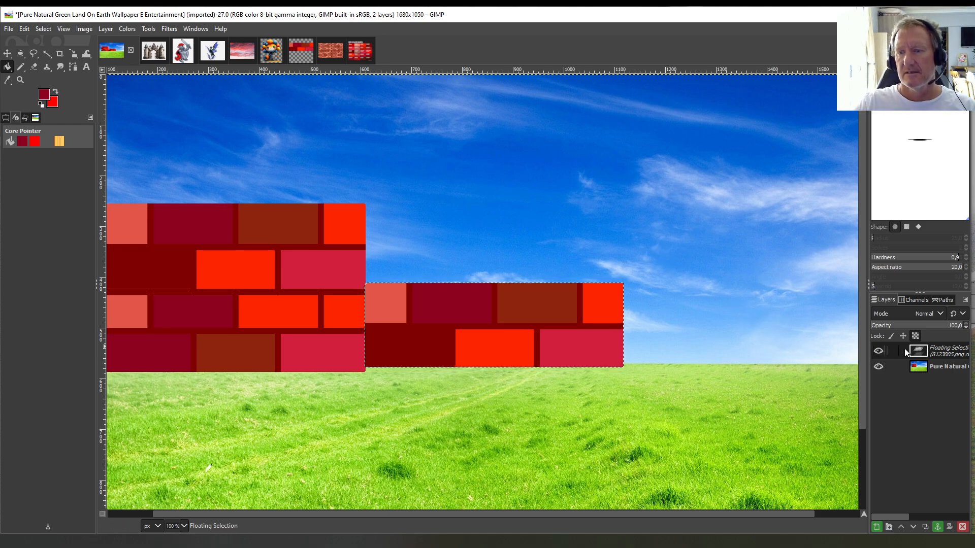
pyautogui.rightClick(928, 352)
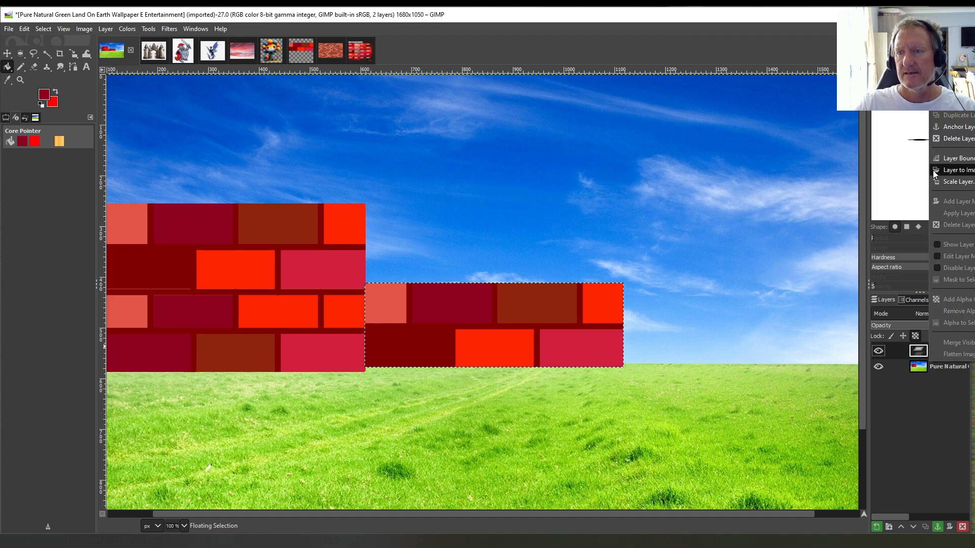
pyautogui.click(945, 127)
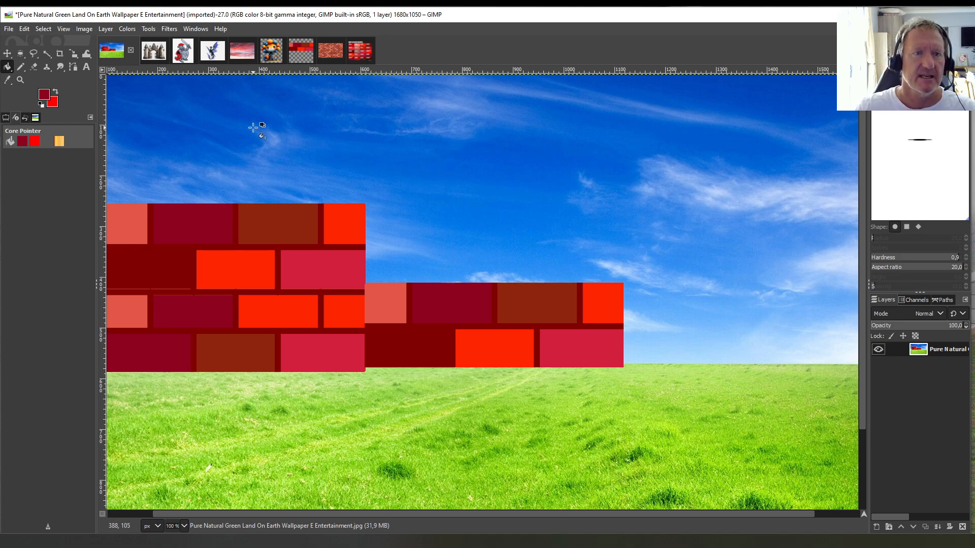
# Step: Return to the red brick image and undo its two-row layer crop
pyautogui.click(292, 51)
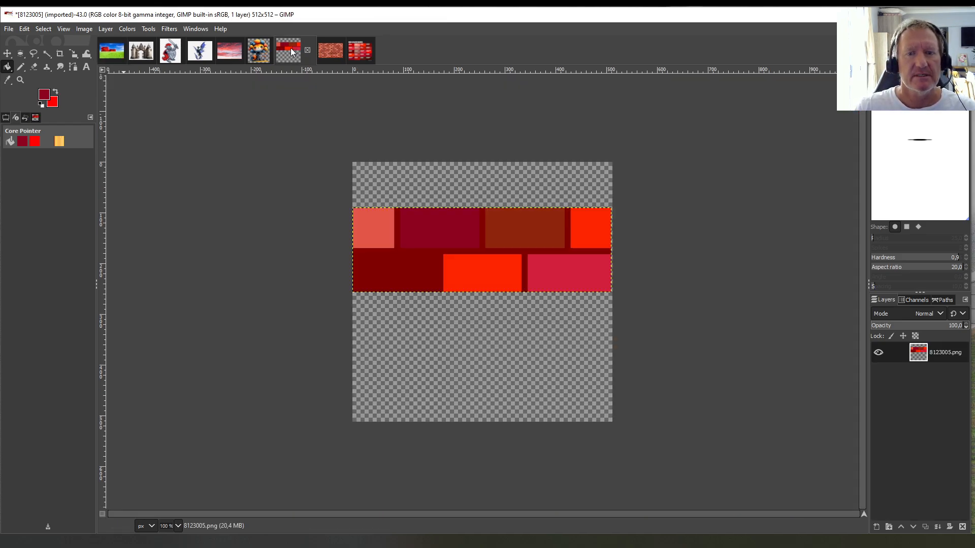
pyautogui.click(25, 29)
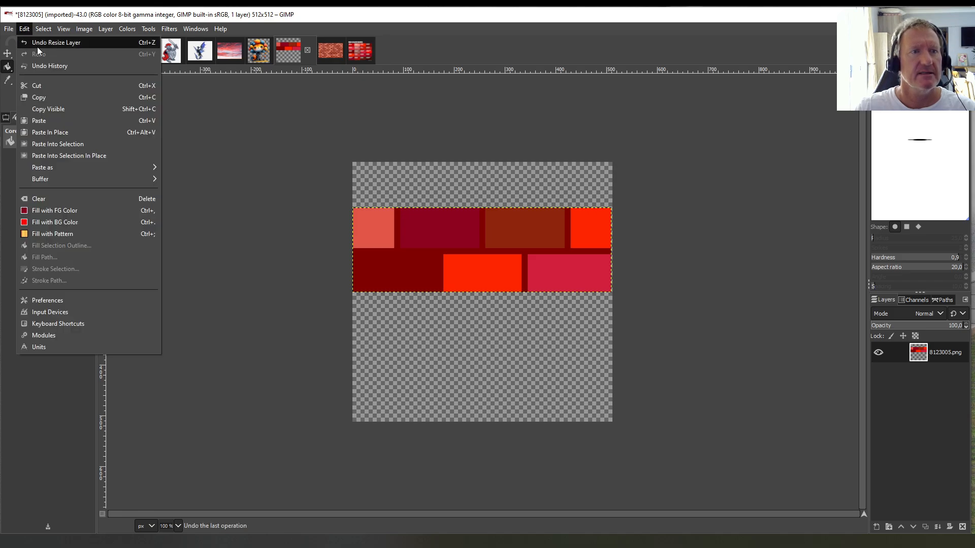
pyautogui.click(37, 47)
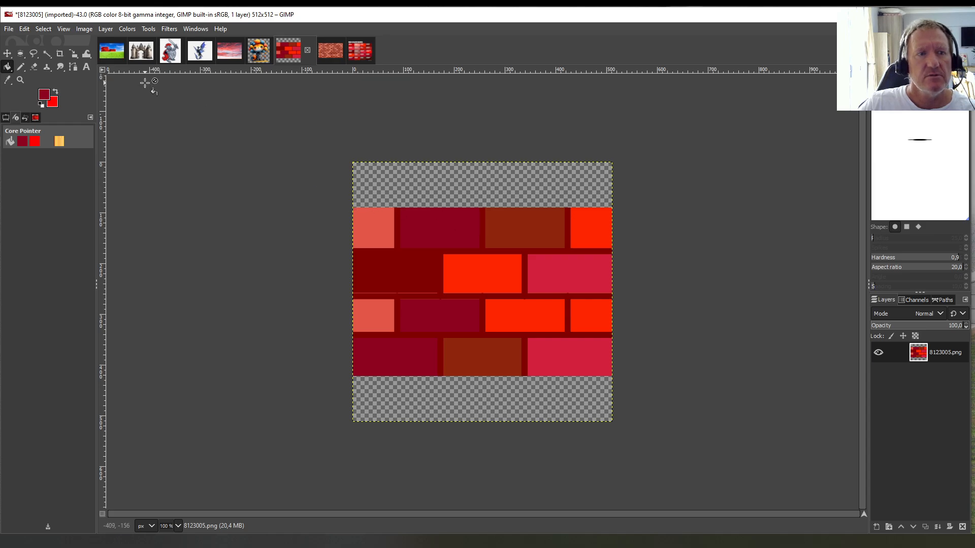
# Step: Try cropping the brick image's layer to its upper three rows at full width, and undo the crop
pyautogui.click(61, 53)
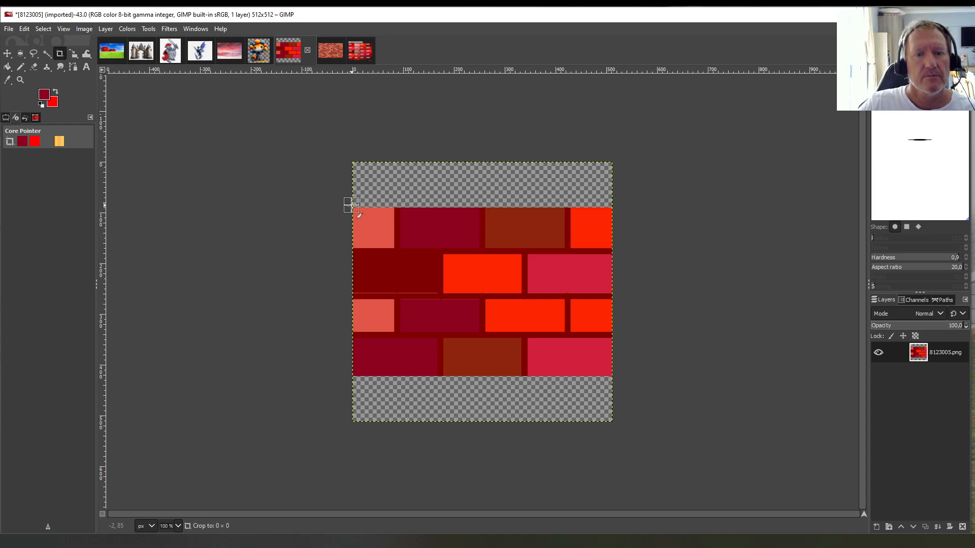
pyautogui.moveTo(353, 206); pyautogui.dragTo(611, 333)
pyautogui.click(545, 292)
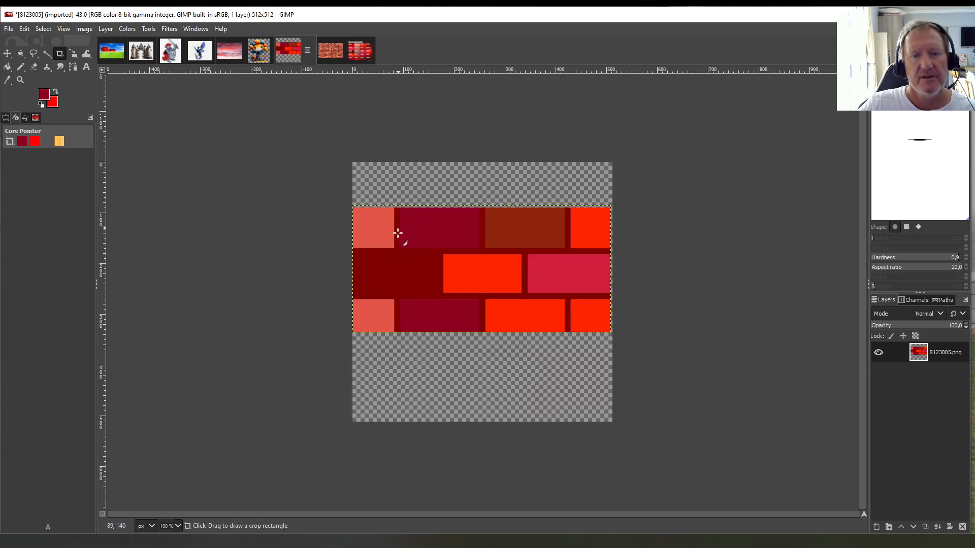
pyautogui.click(24, 29)
pyautogui.click(27, 41)
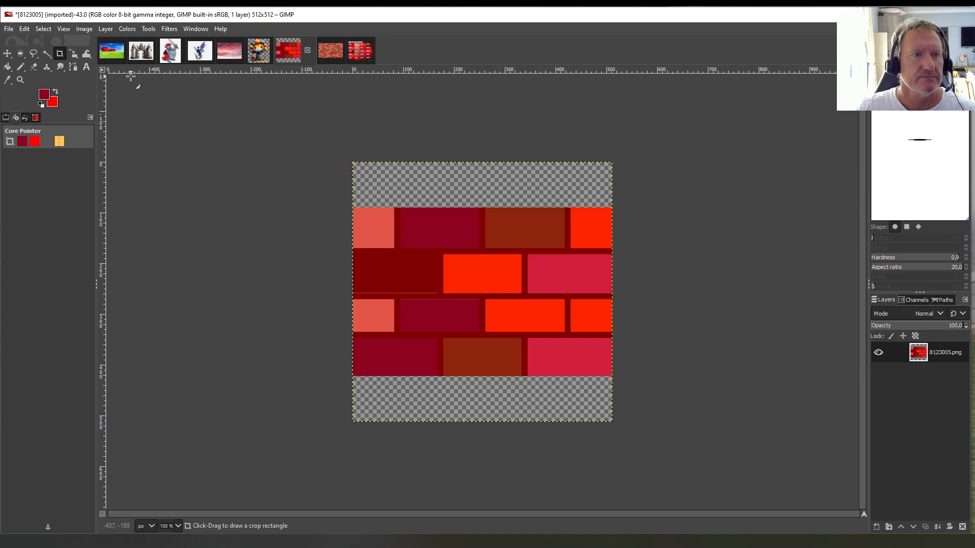
# Step: Outline a stepped Free Select area around the left bricks of the lower three rows, widening by row from one to two and a half bricks
pyautogui.click(34, 52)
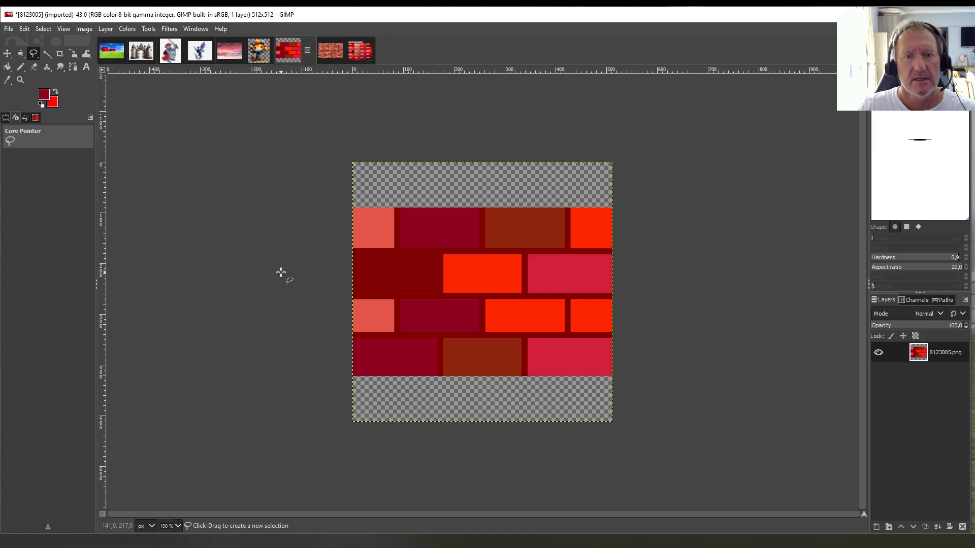
pyautogui.click(354, 250)
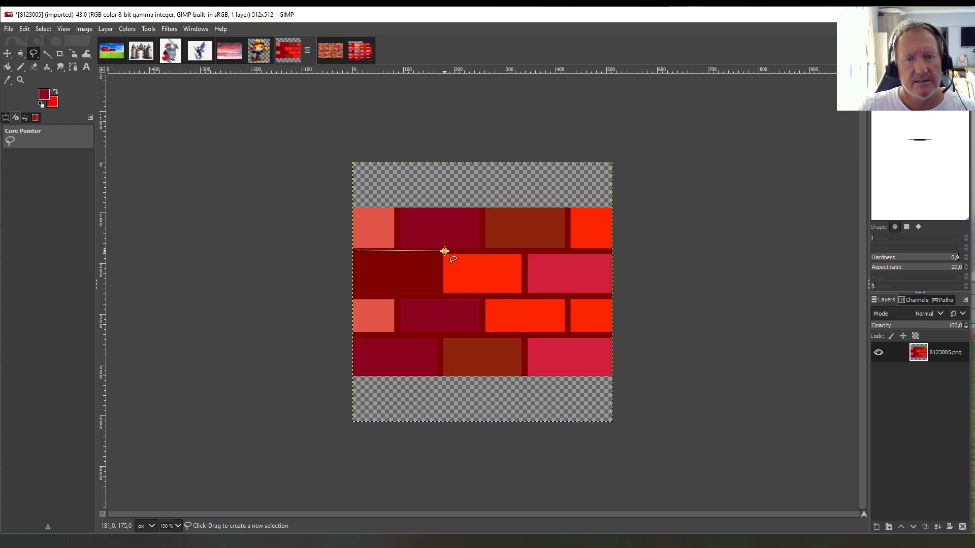
pyautogui.click(444, 250)
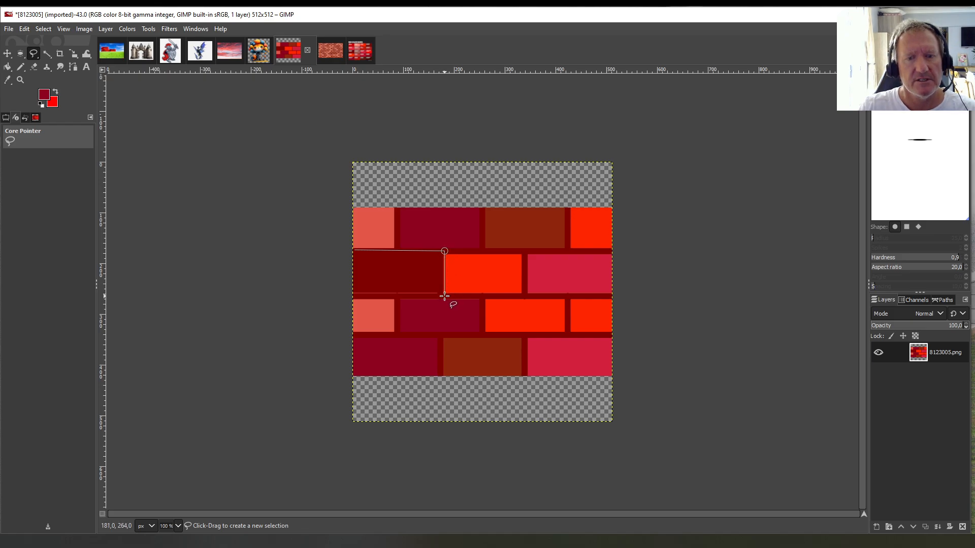
pyautogui.click(443, 296)
pyautogui.click(485, 297)
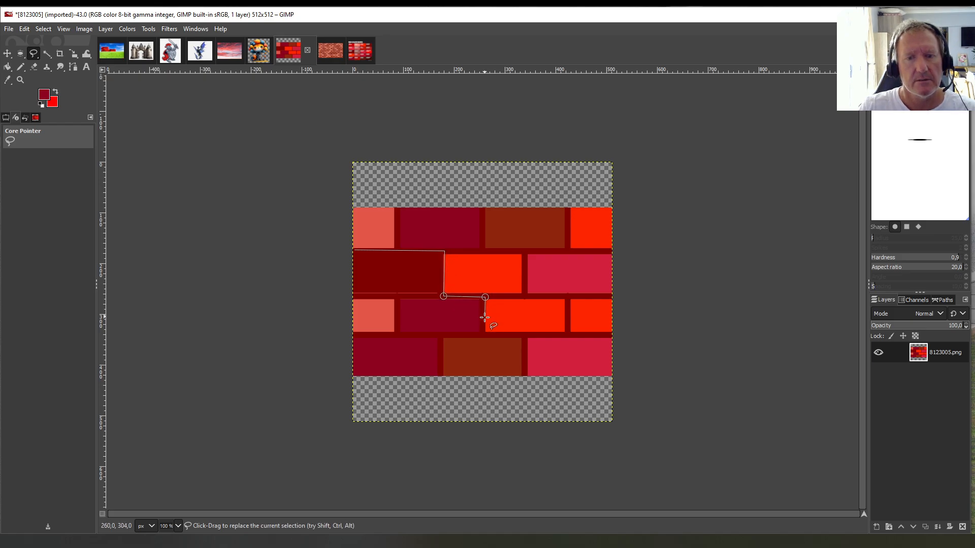
pyautogui.click(484, 334)
pyautogui.click(526, 334)
pyautogui.click(526, 377)
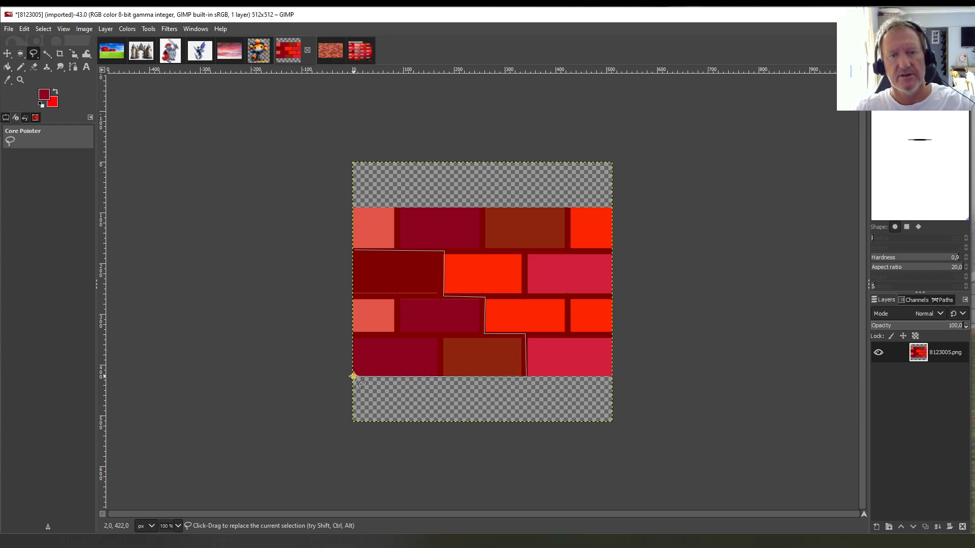
pyautogui.click(354, 250)
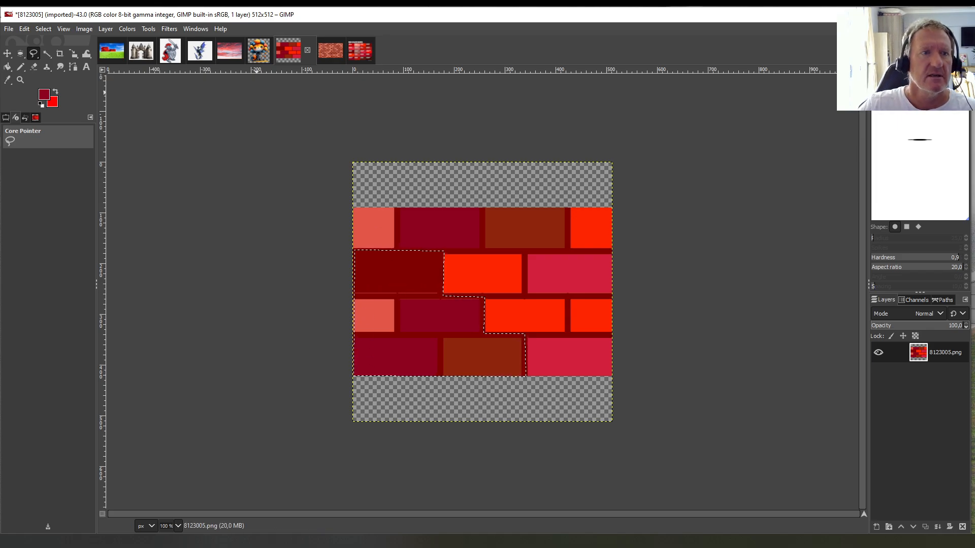
# Step: Copy the stepped brick selection and paste it into the landscape image as a floating selection
pyautogui.click(23, 29)
pyautogui.click(36, 94)
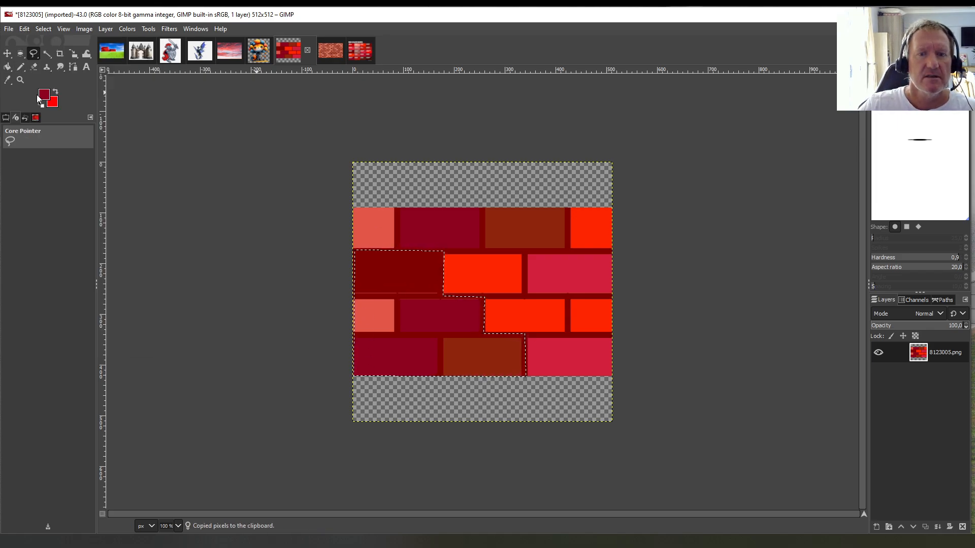
pyautogui.click(116, 53)
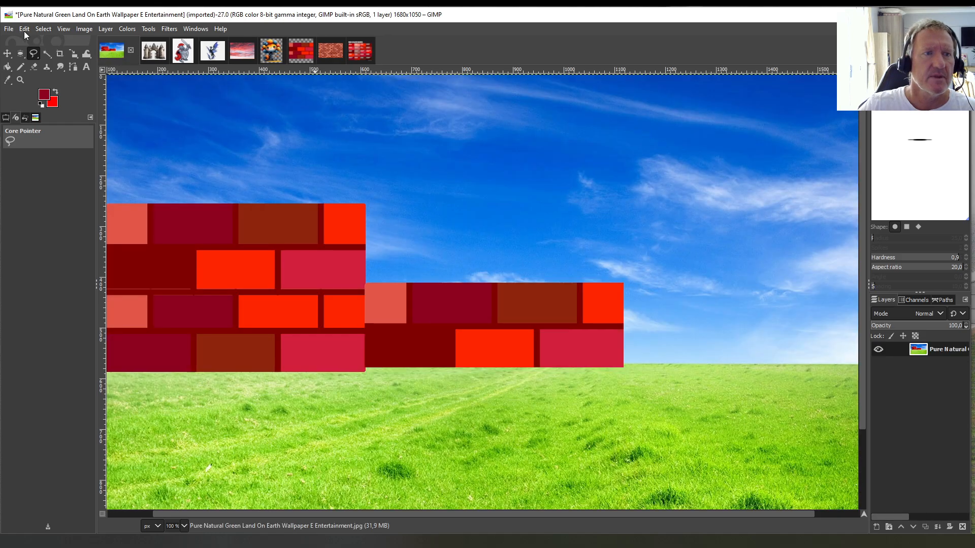
pyautogui.click(22, 30)
pyautogui.click(45, 117)
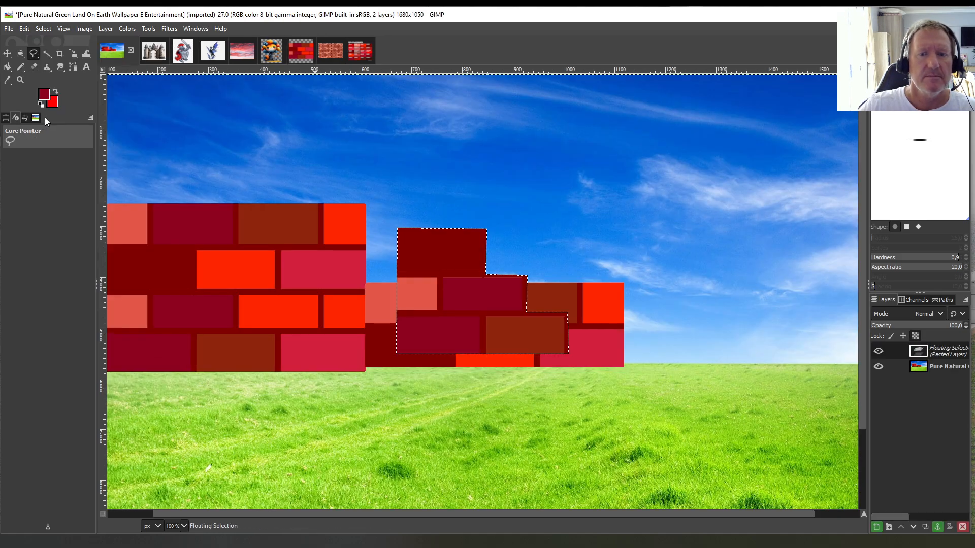
# Step: Move the floating stepped brick piece about 565 px right so its base rests on the horizon, and anchor it
pyautogui.click(106, 29)
pyautogui.moveTo(148, 156)
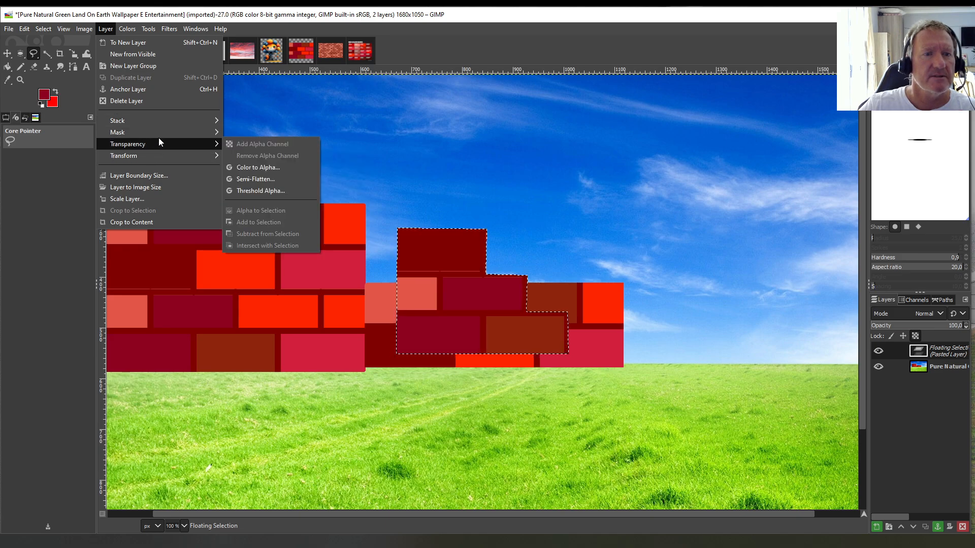
pyautogui.moveTo(146, 29)
pyautogui.moveTo(177, 66)
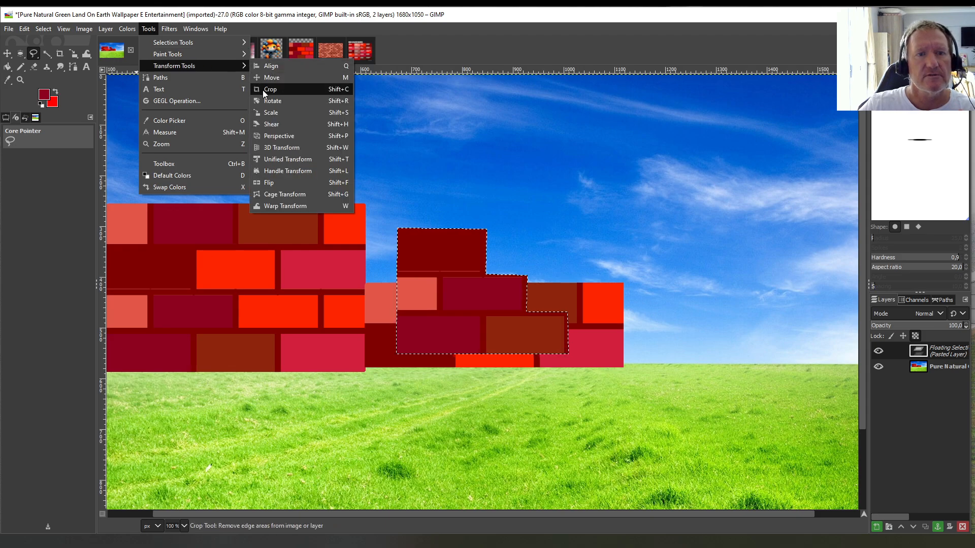
pyautogui.click(263, 111)
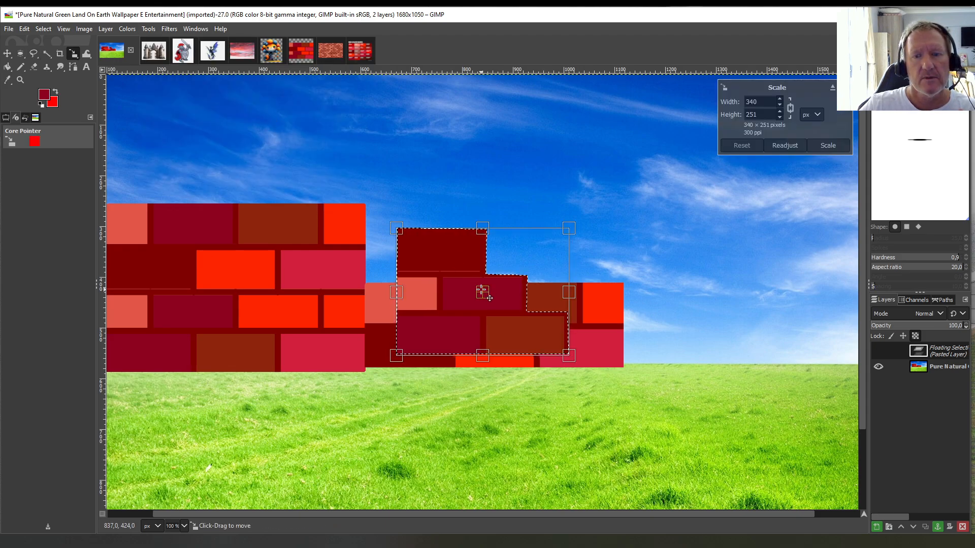
pyautogui.moveTo(489, 298); pyautogui.dragTo(778, 310)
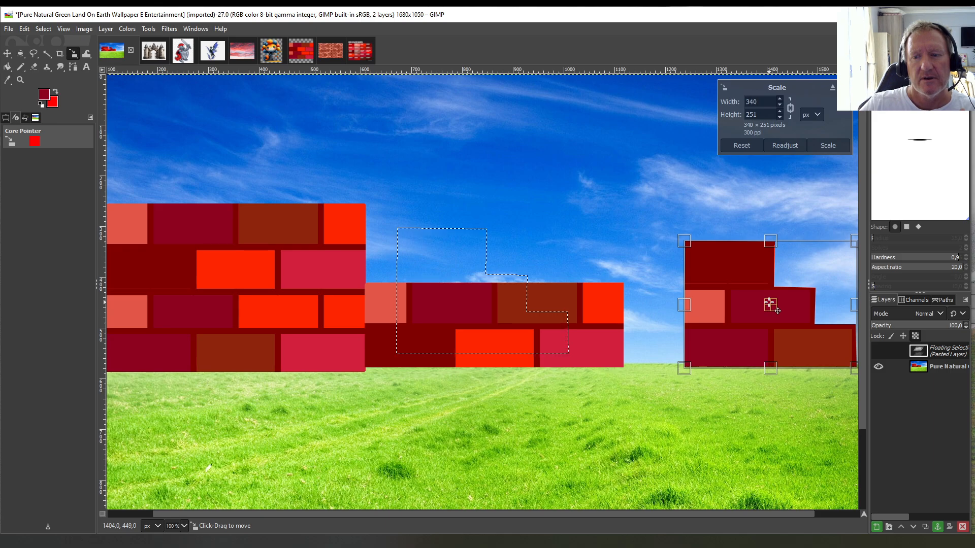
pyautogui.click(8, 67)
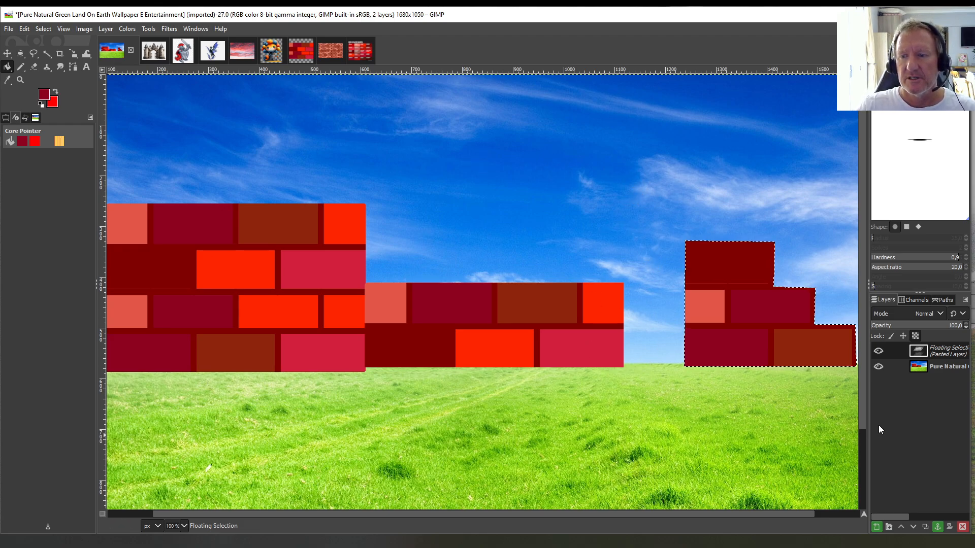
pyautogui.rightClick(931, 352)
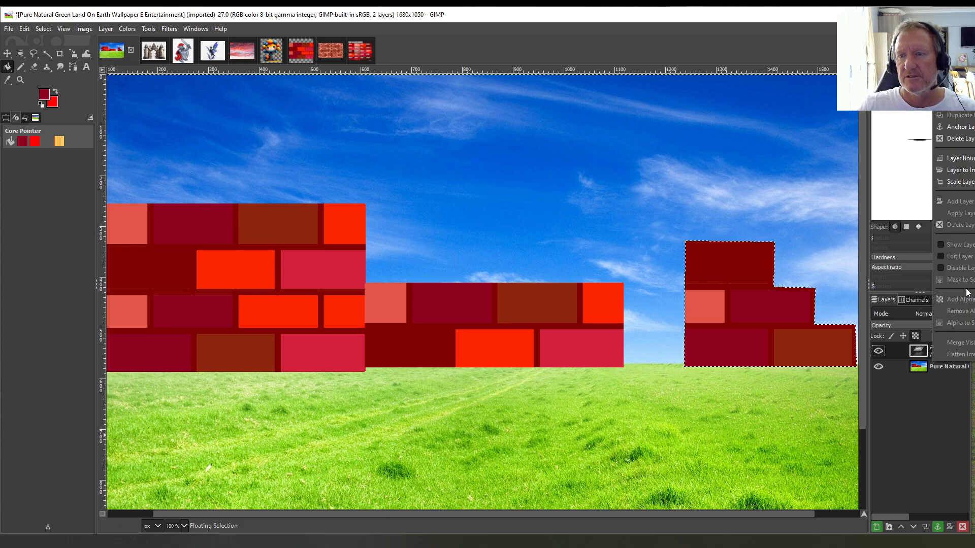
pyautogui.click(958, 127)
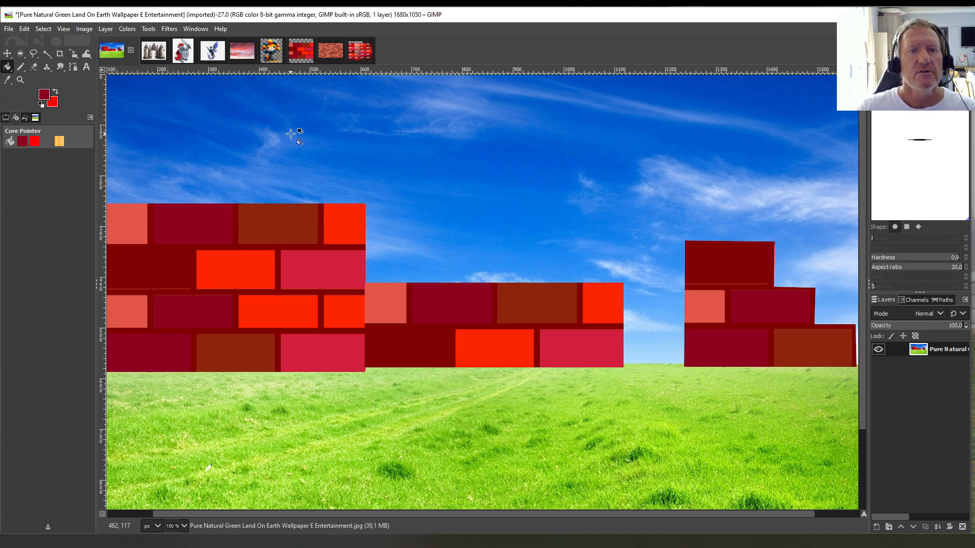
# Step: Return to the red brick image and undo the stepped free selection
pyautogui.click(304, 50)
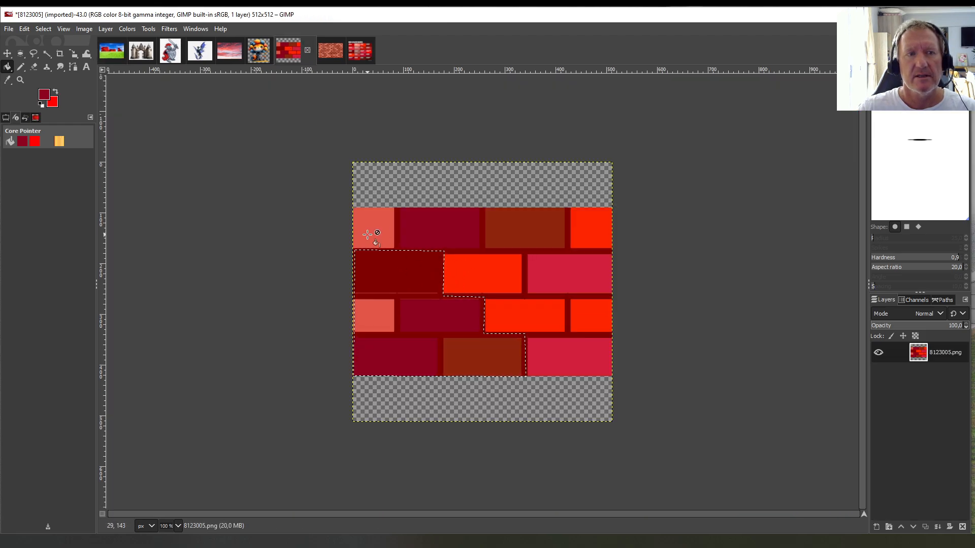
pyautogui.click(24, 28)
pyautogui.click(29, 38)
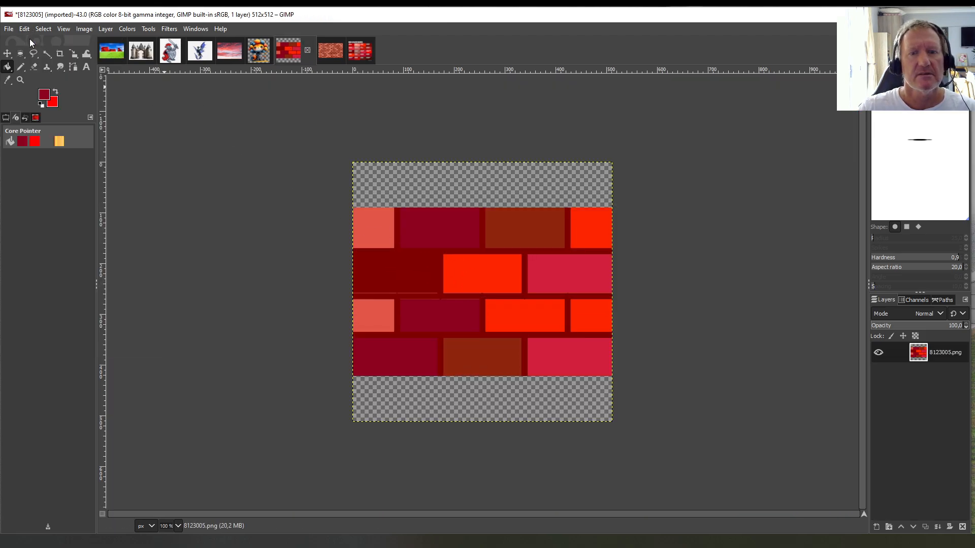
# Step: Switch back to the landscape image and undo the anchoring of the stepped brick piece
pyautogui.click(118, 54)
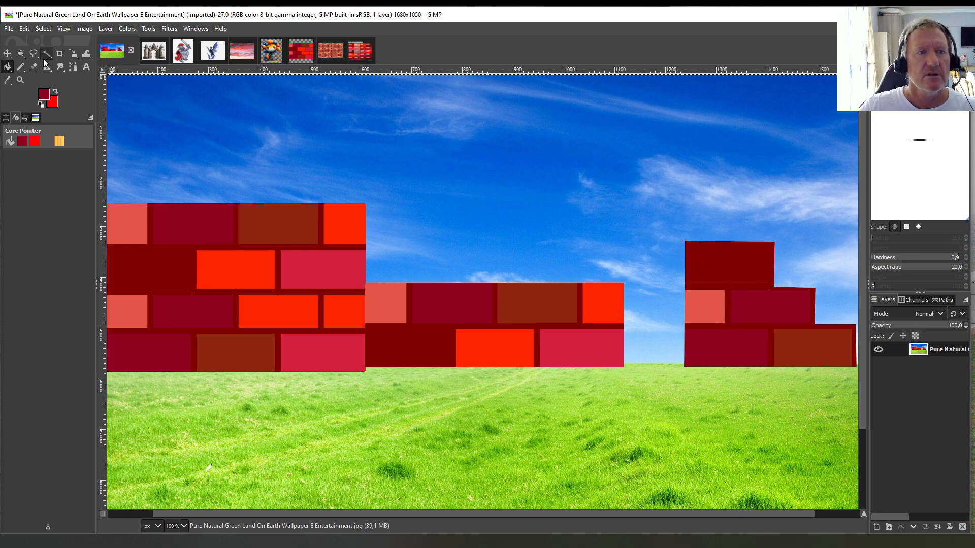
pyautogui.click(22, 29)
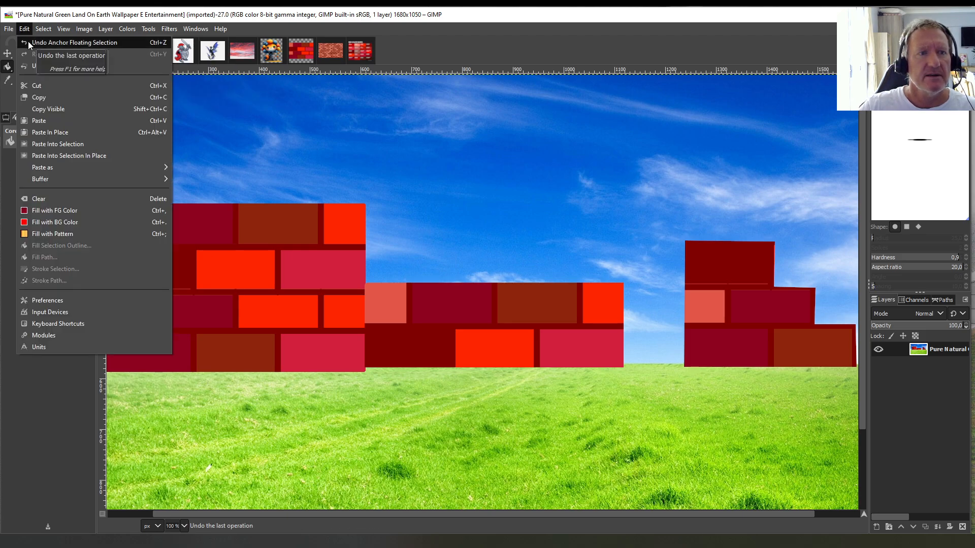
pyautogui.click(28, 41)
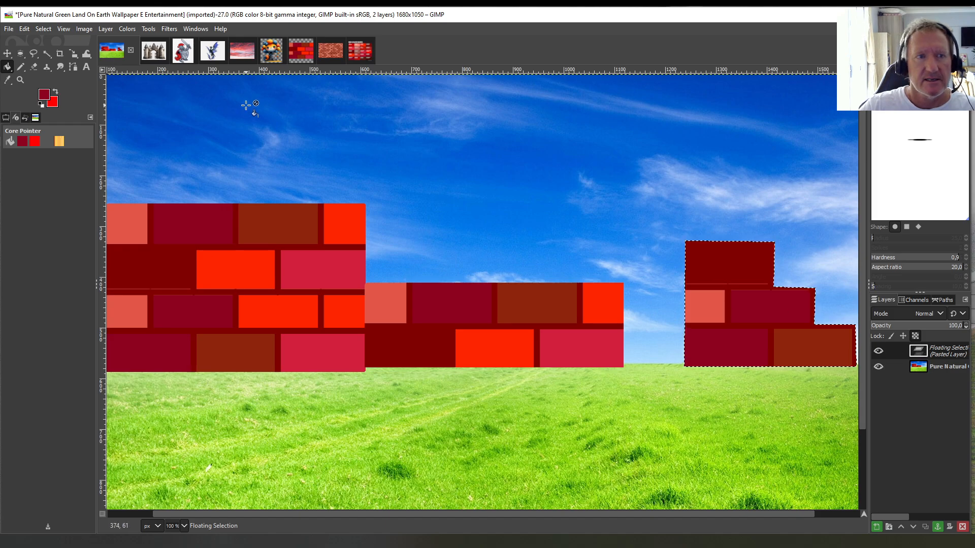
# Step: Flip the floating stepped brick piece vertically
pyautogui.click(105, 29)
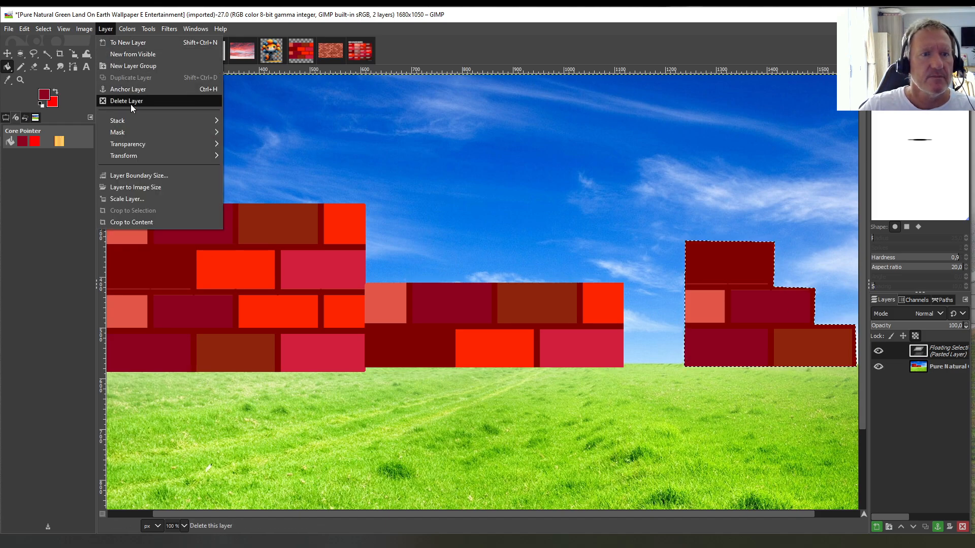
pyautogui.moveTo(135, 159)
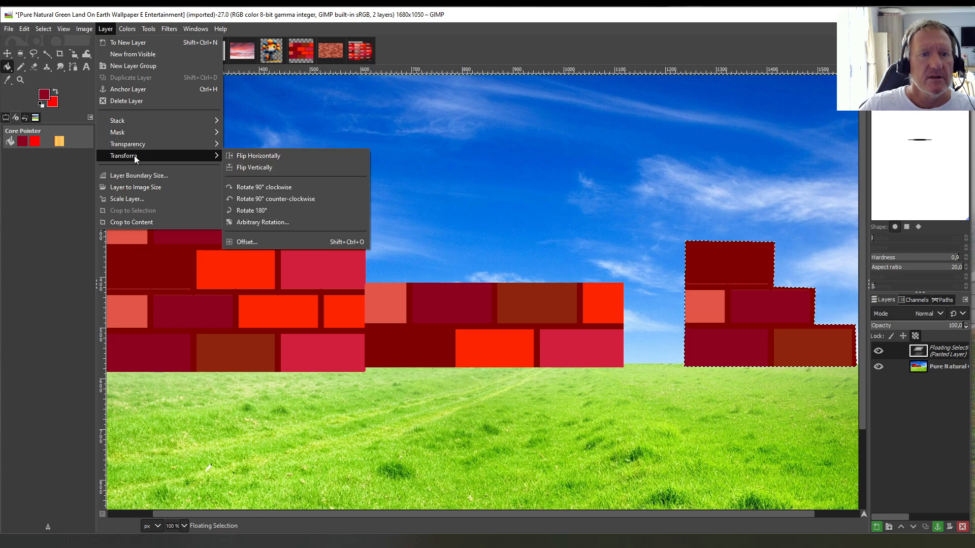
pyautogui.click(261, 166)
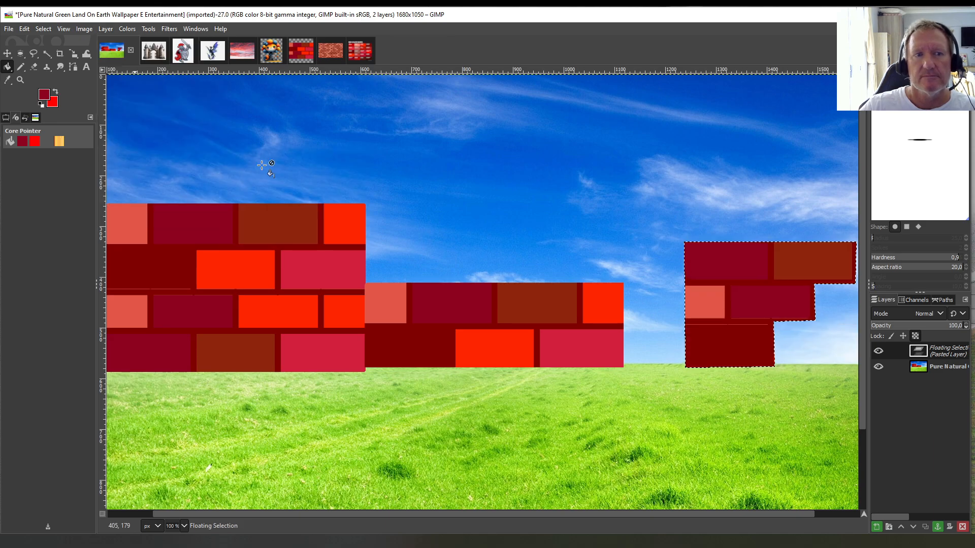
# Step: Flip the floating stepped brick piece horizontally and rotate it 90° clockwise
pyautogui.click(100, 29)
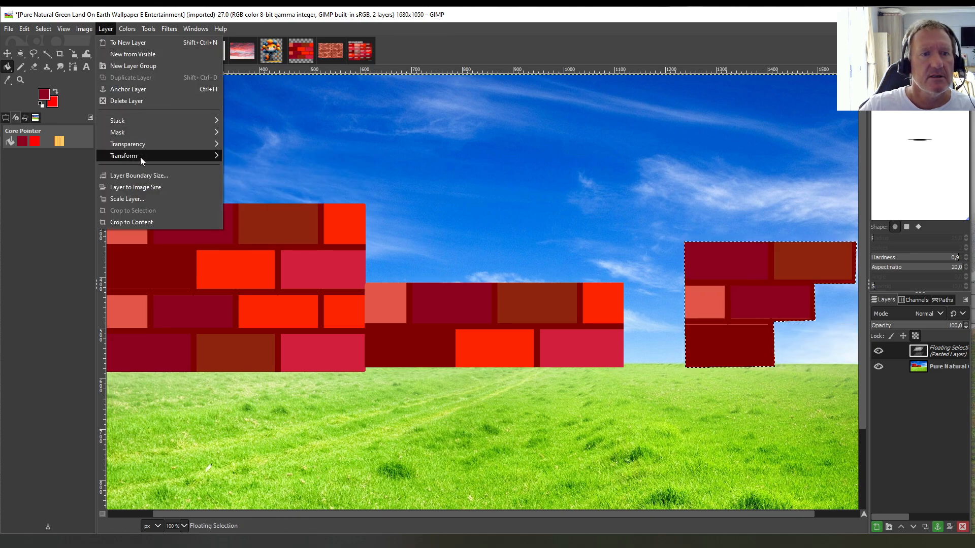
pyautogui.moveTo(140, 156)
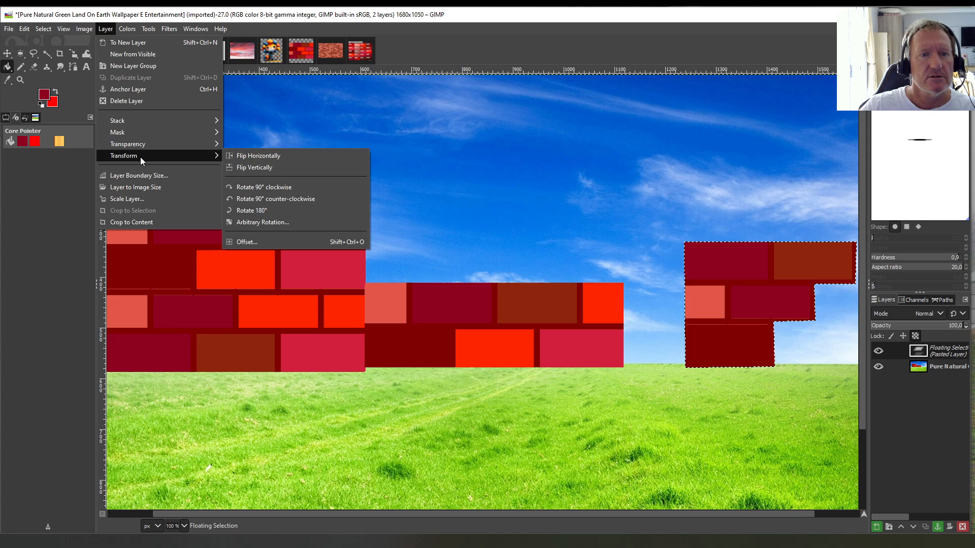
pyautogui.click(263, 157)
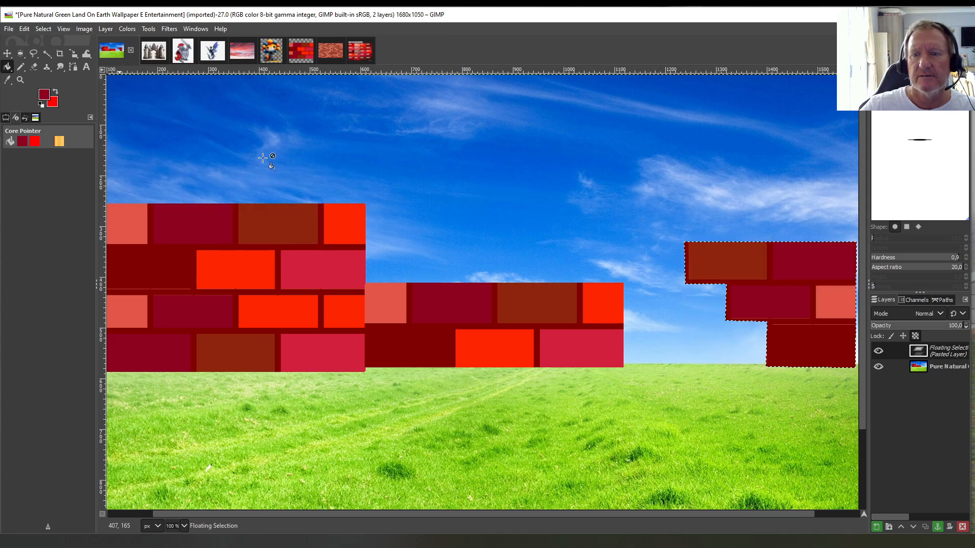
pyautogui.click(105, 29)
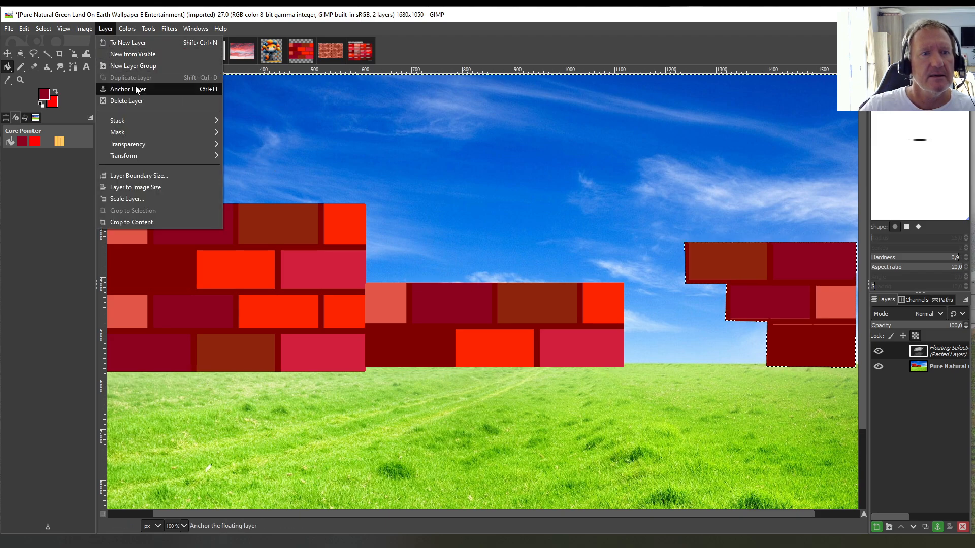
pyautogui.moveTo(139, 155)
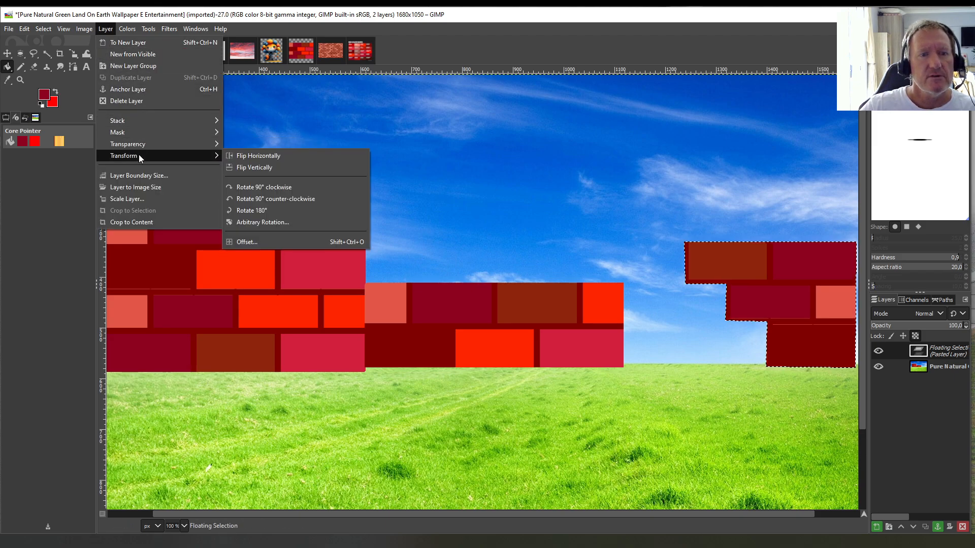
pyautogui.click(251, 184)
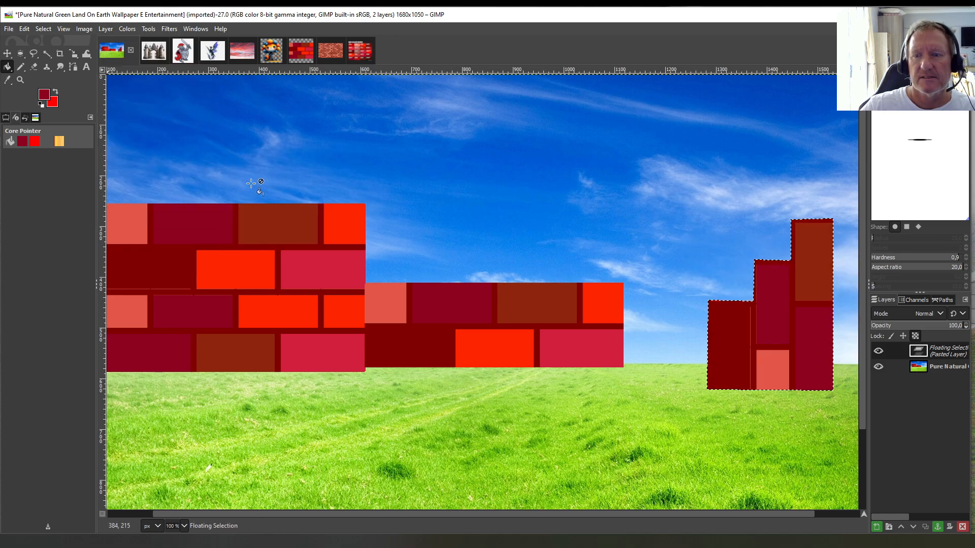
# Step: Rotate the floating stepped brick piece 180° and flip it vertically
pyautogui.click(105, 29)
pyautogui.moveTo(141, 153)
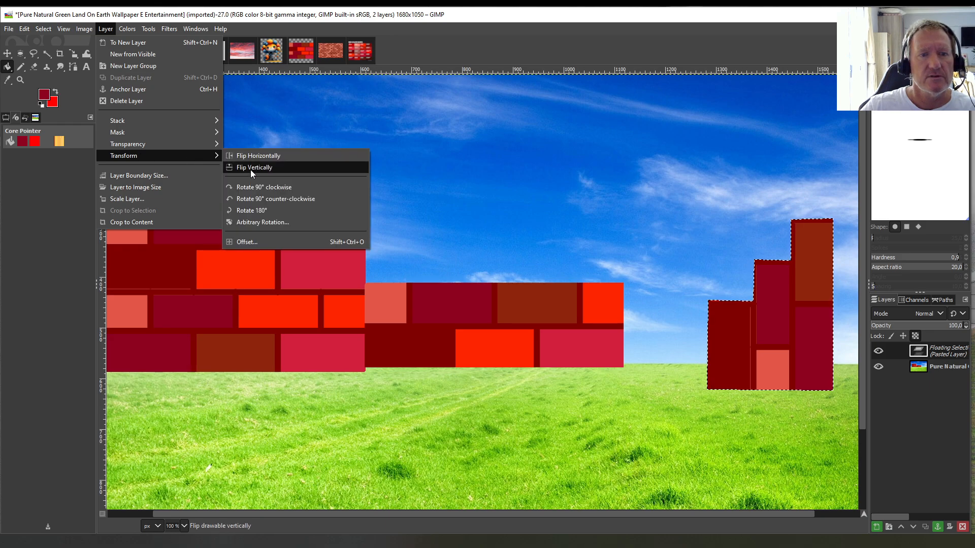
pyautogui.click(251, 210)
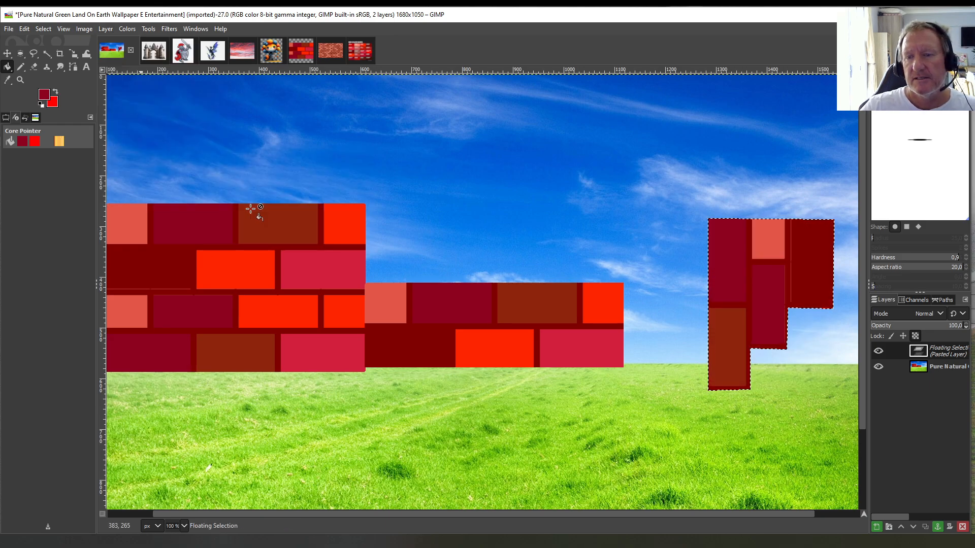
pyautogui.click(108, 29)
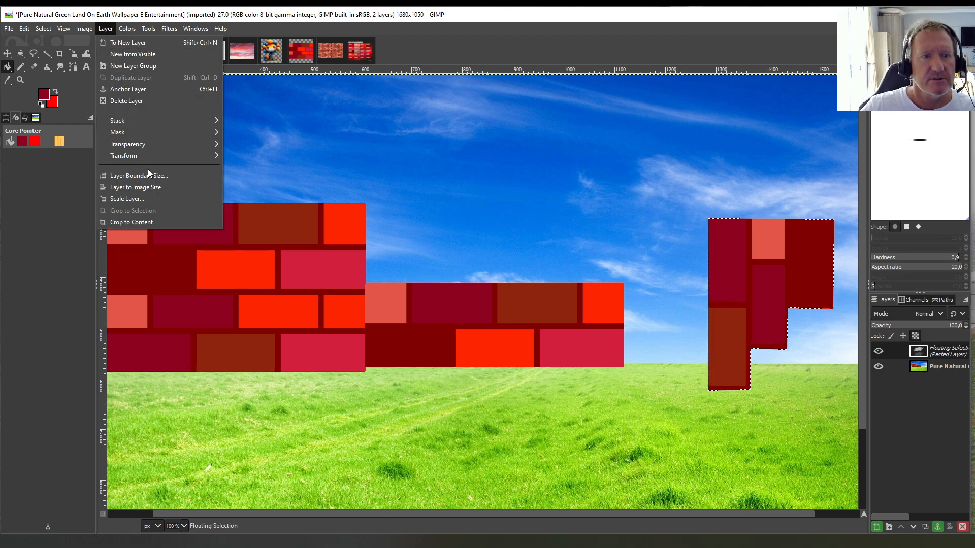
pyautogui.moveTo(148, 153)
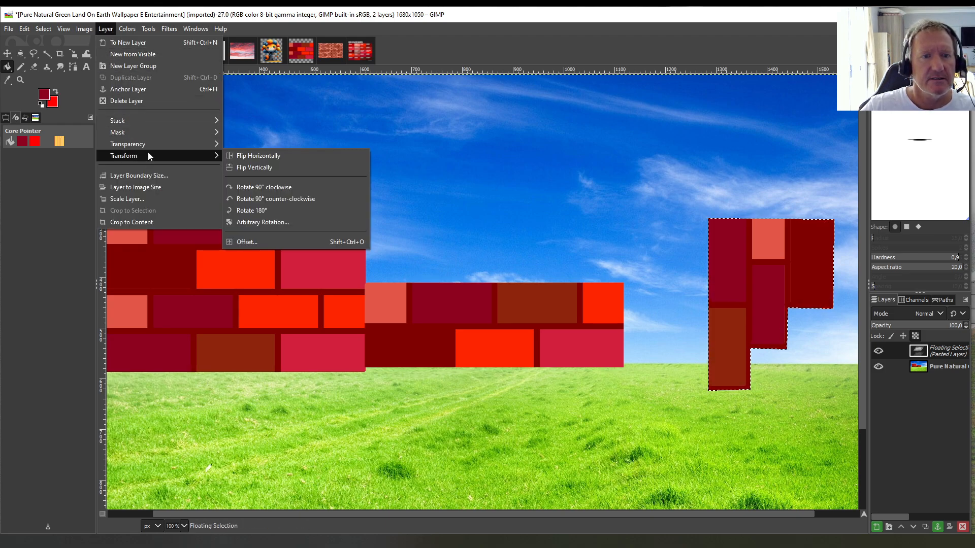
pyautogui.click(258, 169)
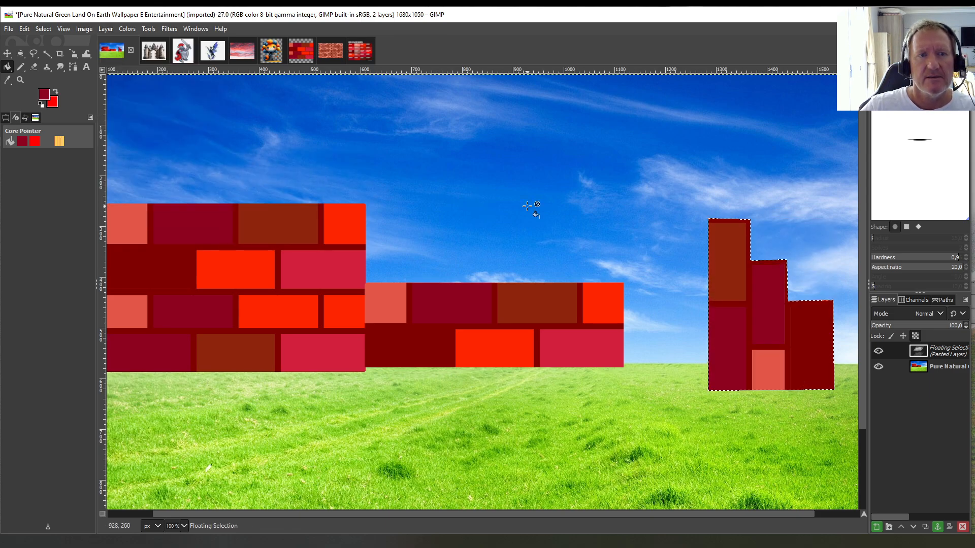
# Step: With the Scale tool, move the floating brick piece about 45 px right and 52 px up so its base rests on the horizon
pyautogui.click(149, 29)
pyautogui.moveTo(180, 65)
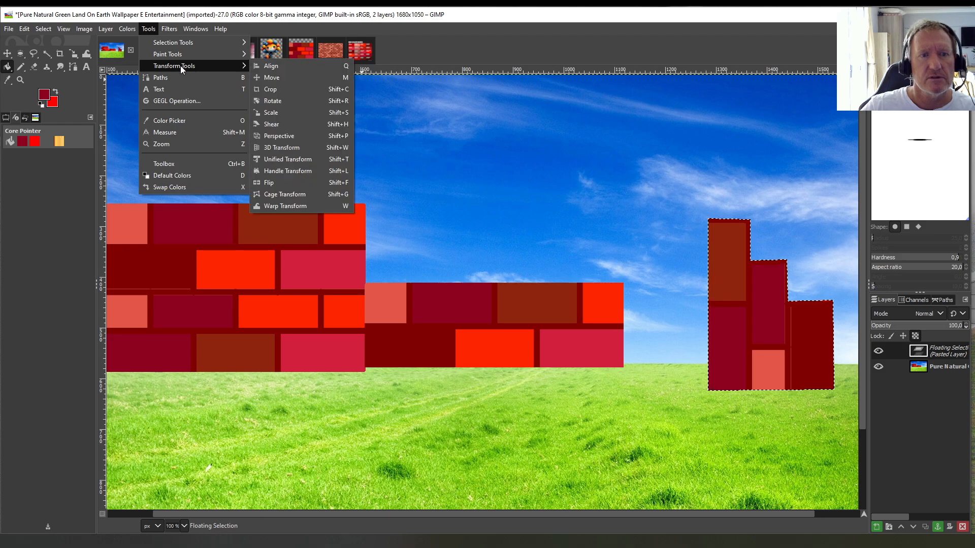
pyautogui.click(281, 103)
pyautogui.click(765, 327)
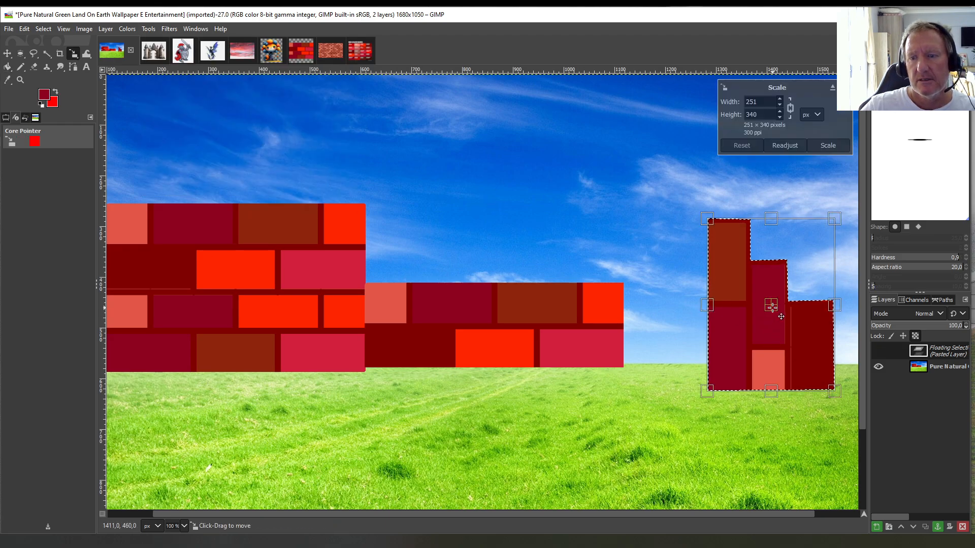
pyautogui.moveTo(769, 304); pyautogui.dragTo(805, 289)
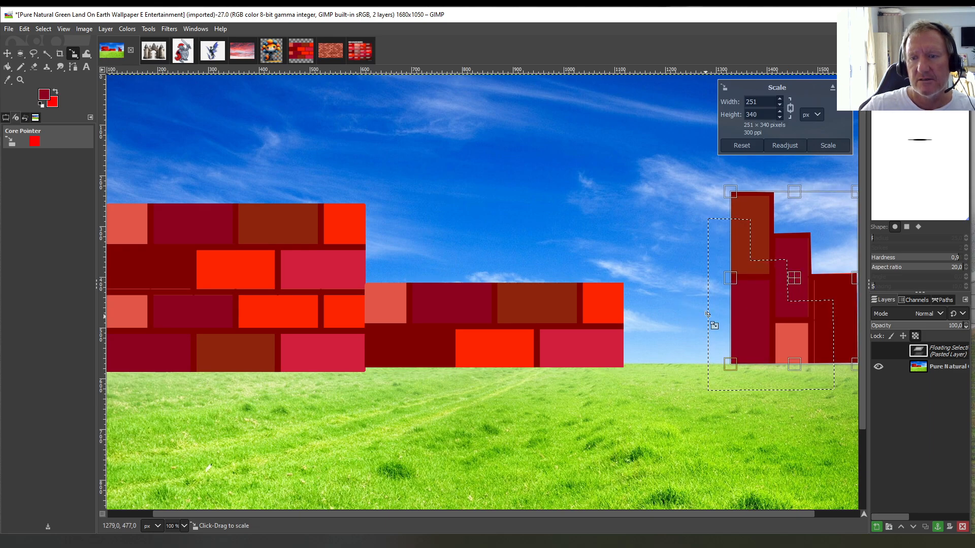
pyautogui.click(7, 67)
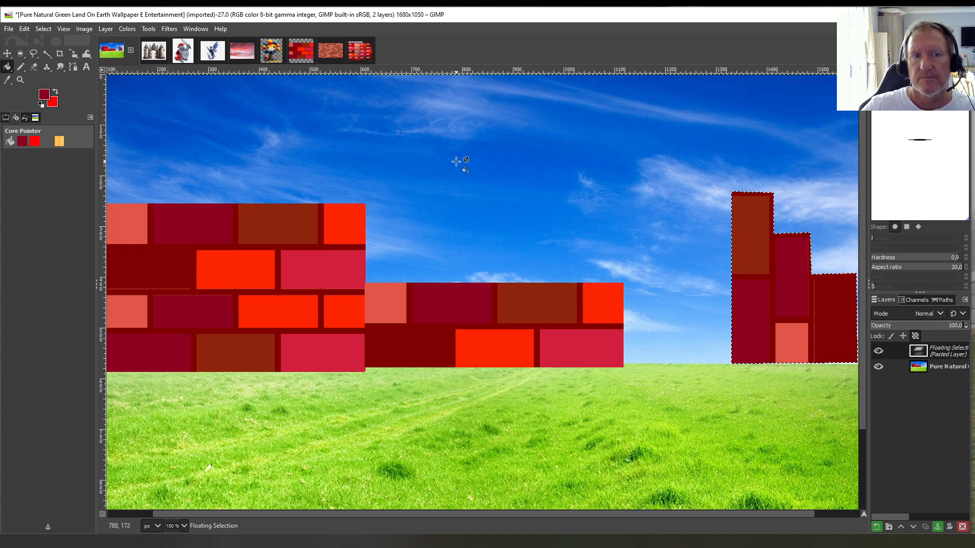
# Step: Flip the floating stepped brick piece horizontally and anchor it to the landscape layer
pyautogui.click(149, 29)
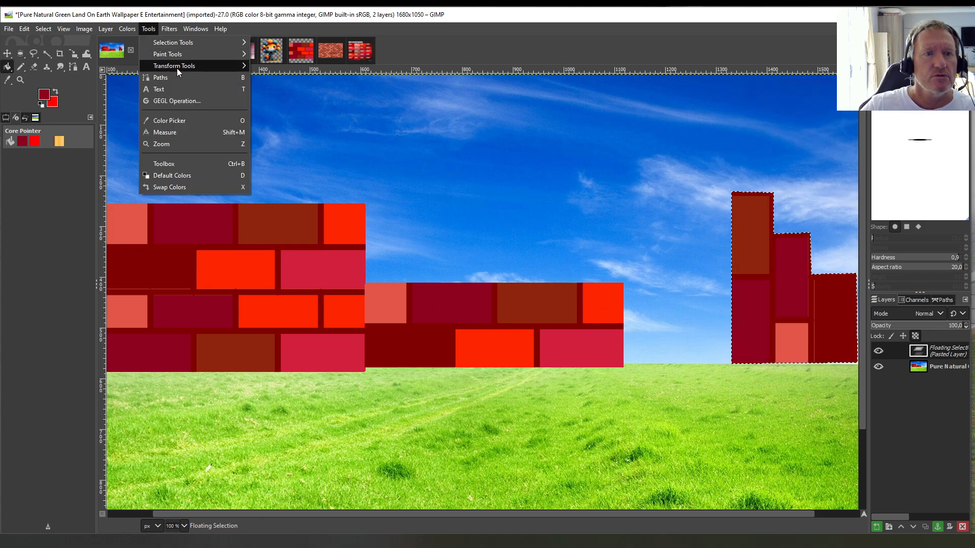
pyautogui.moveTo(178, 69)
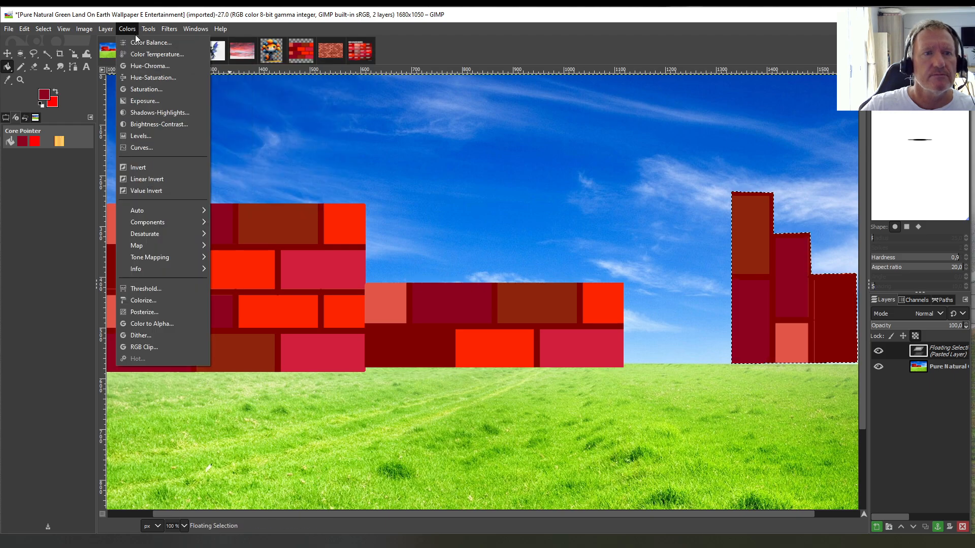
pyautogui.moveTo(106, 29)
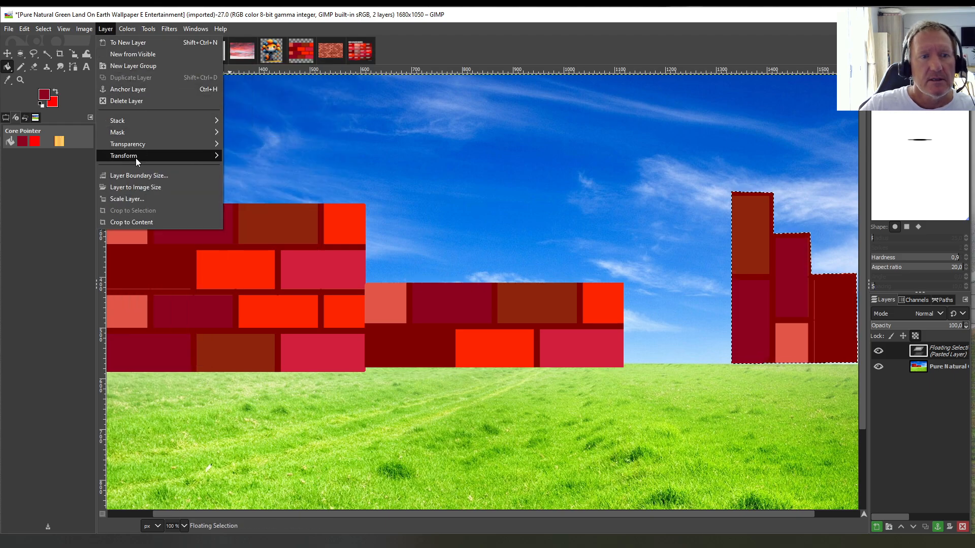
pyautogui.moveTo(136, 157)
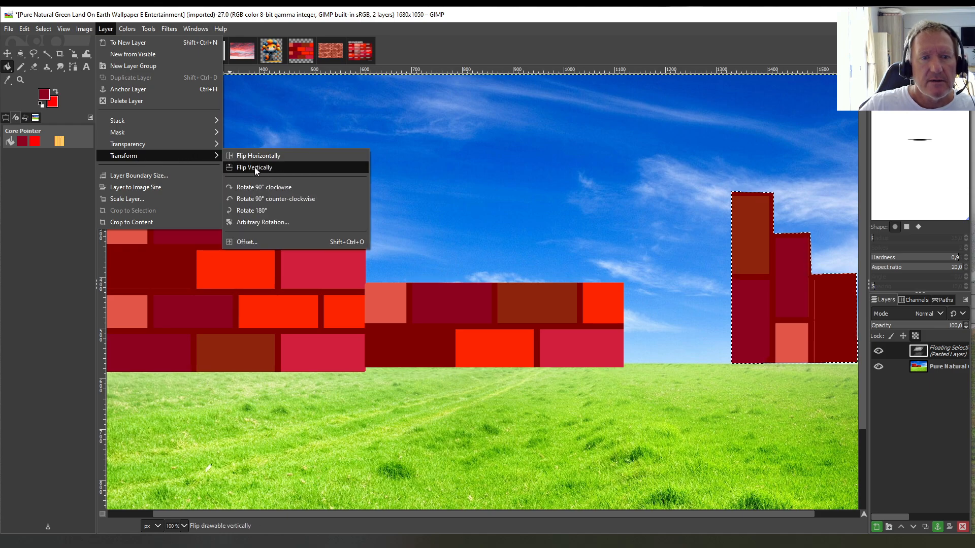
pyautogui.click(267, 157)
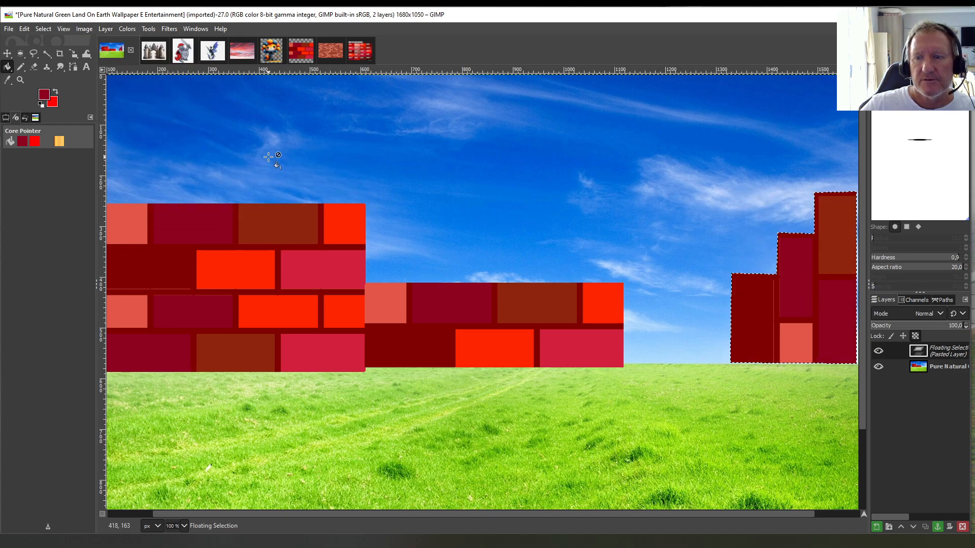
pyautogui.rightClick(930, 350)
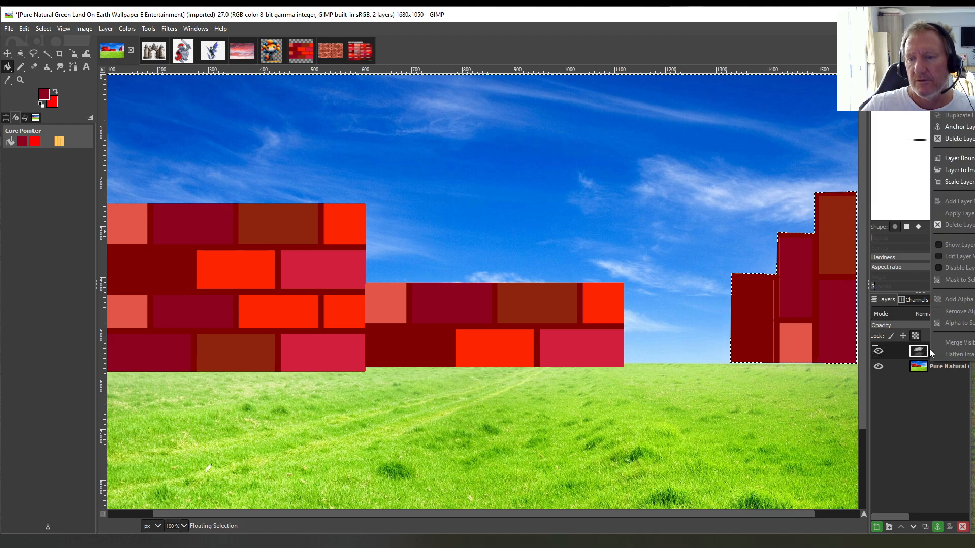
pyautogui.click(953, 127)
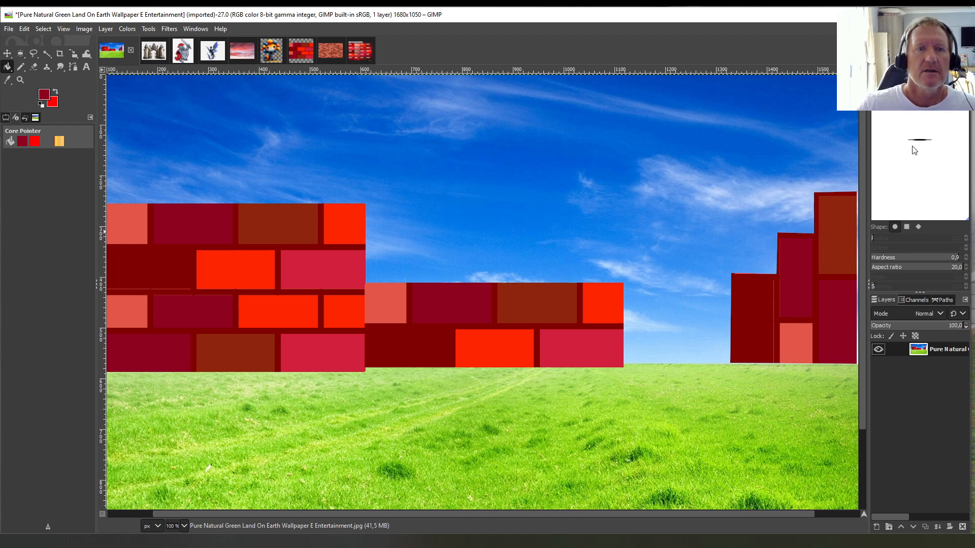
pyautogui.click(282, 49)
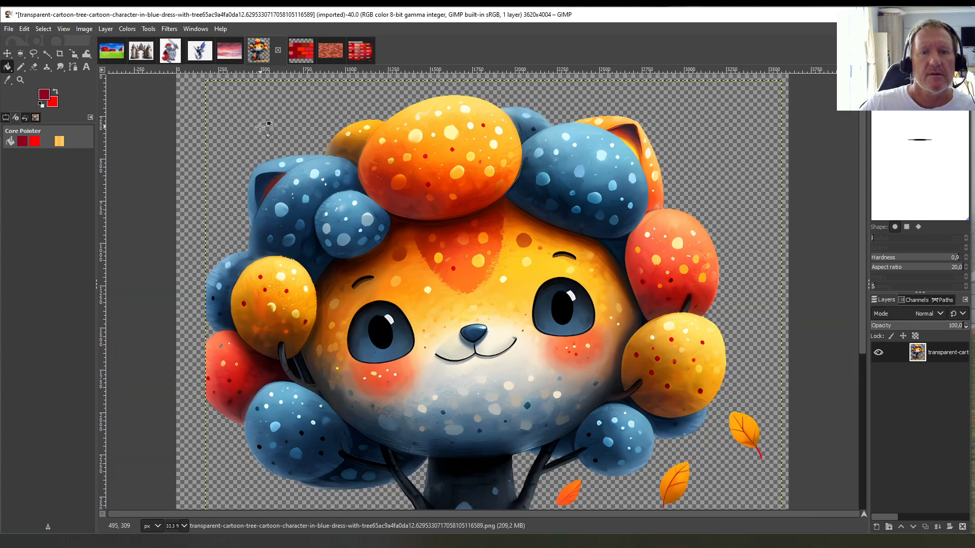
pyautogui.click(301, 50)
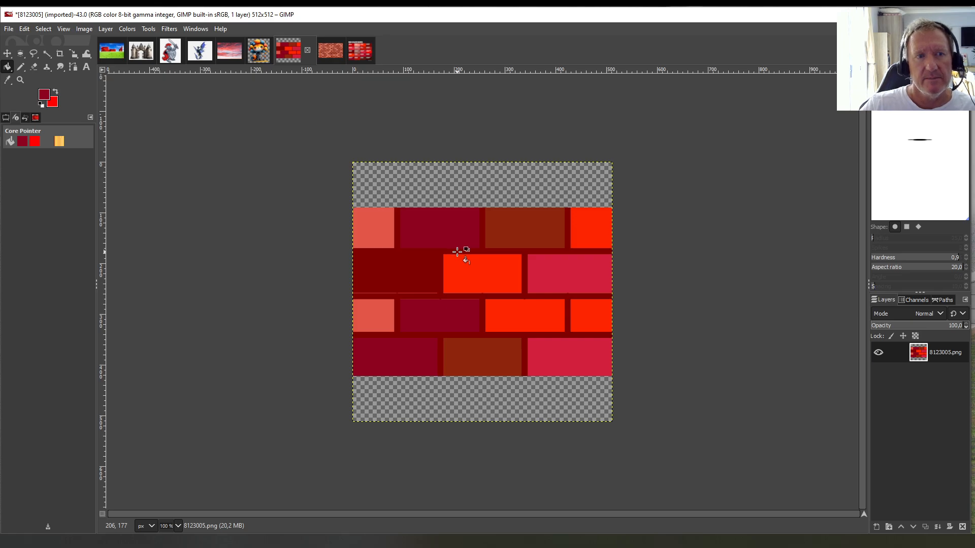
pyautogui.click(110, 51)
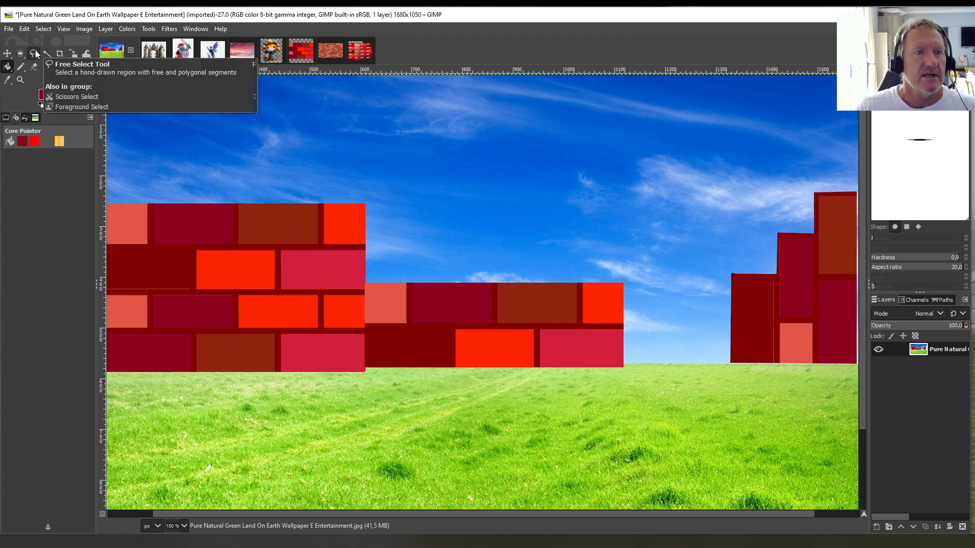
pyautogui.click(60, 54)
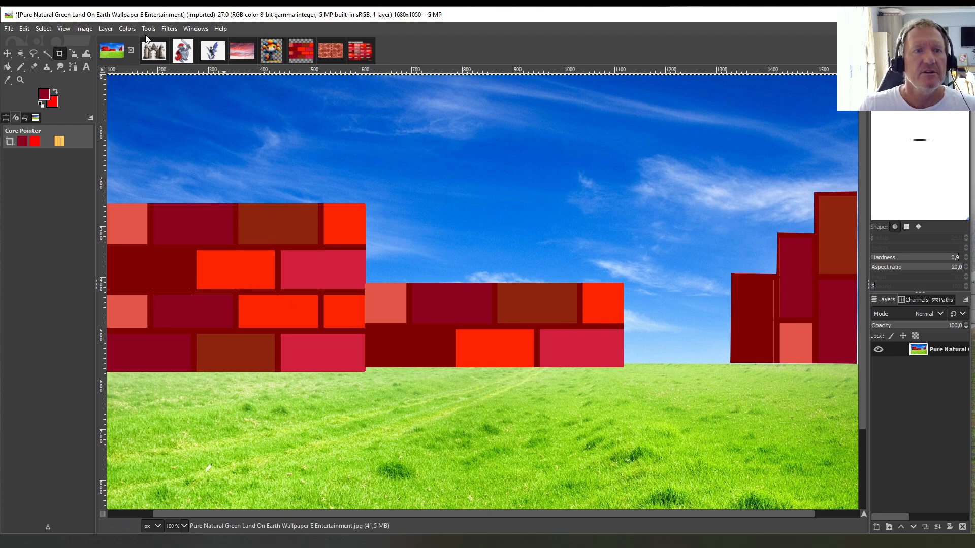
pyautogui.click(107, 29)
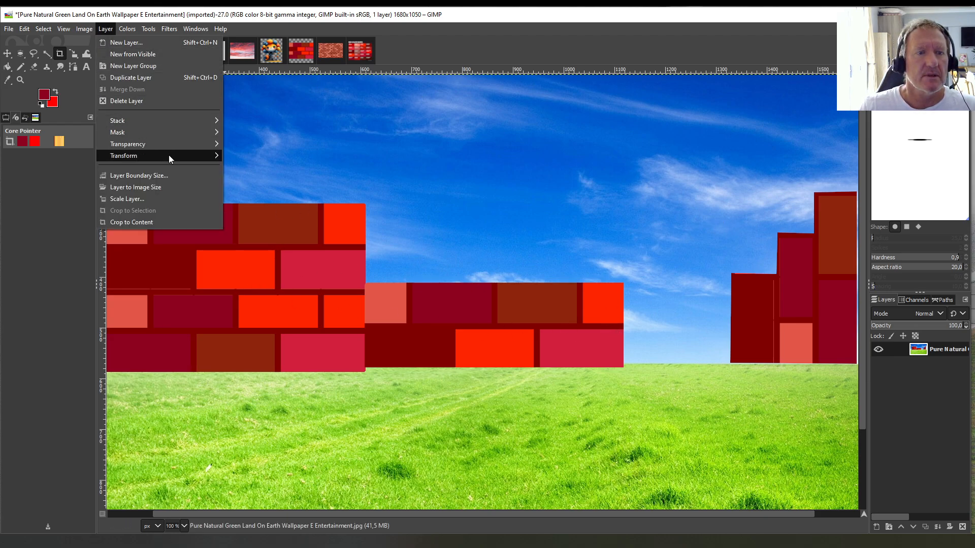
pyautogui.moveTo(169, 158)
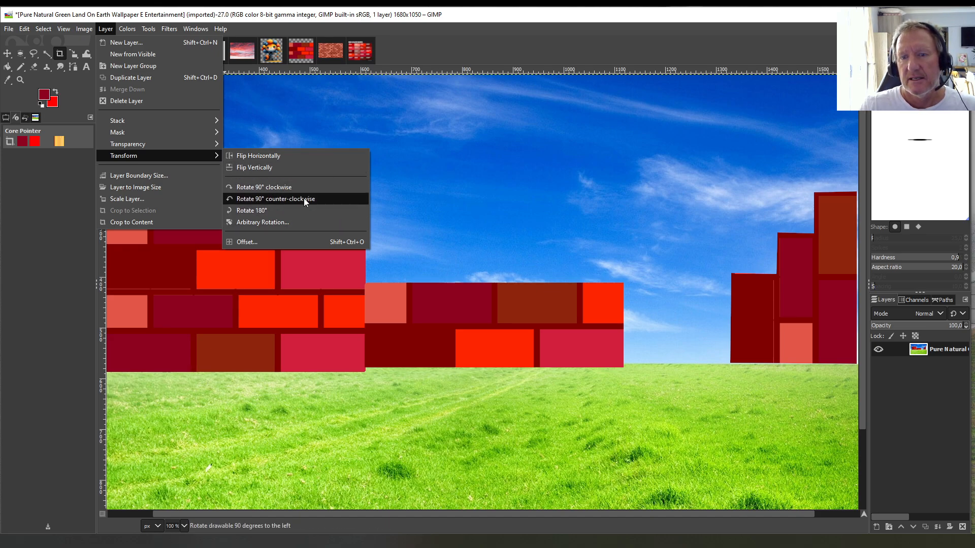
pyautogui.click(452, 158)
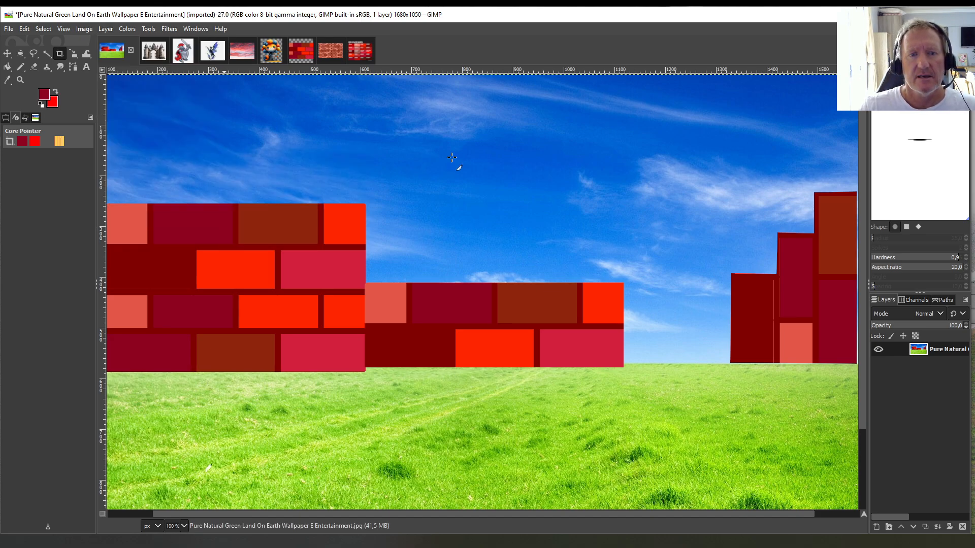